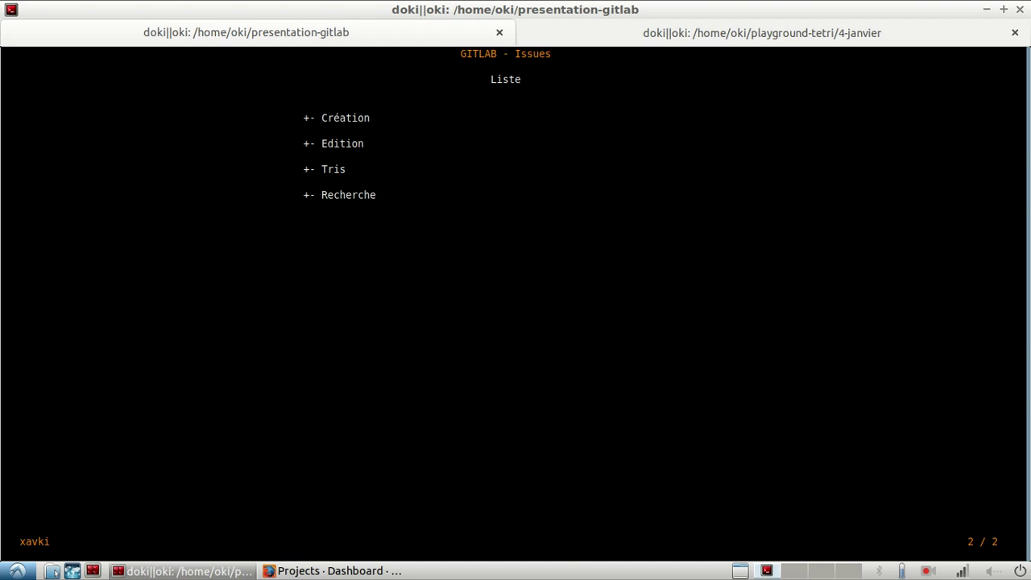
Switch to GitLab in Firefox and open the issue list of the Démonstration xavki project
click(335, 572)
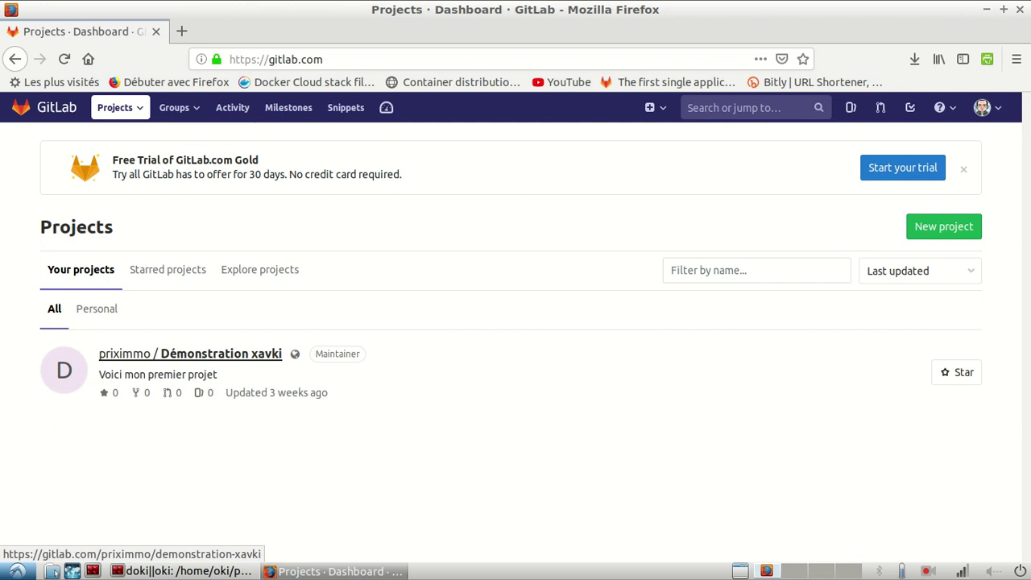
click(191, 354)
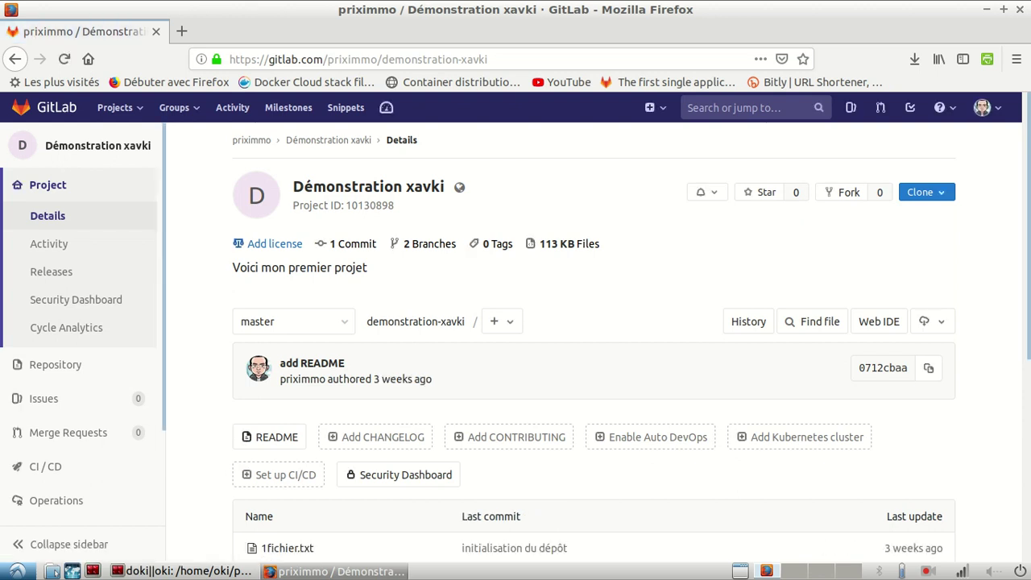
click(45, 399)
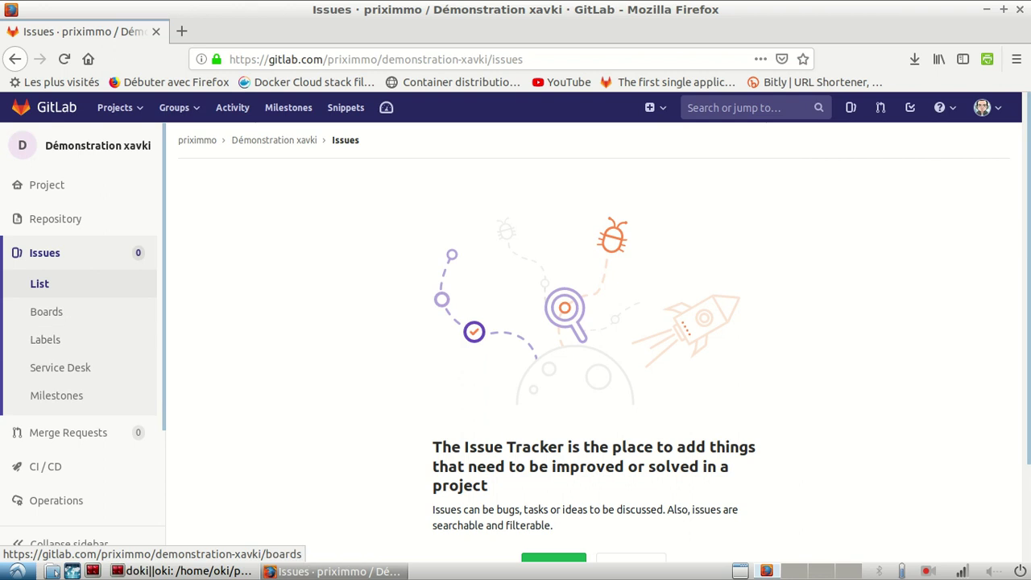
drag(1027, 278, 1027, 322)
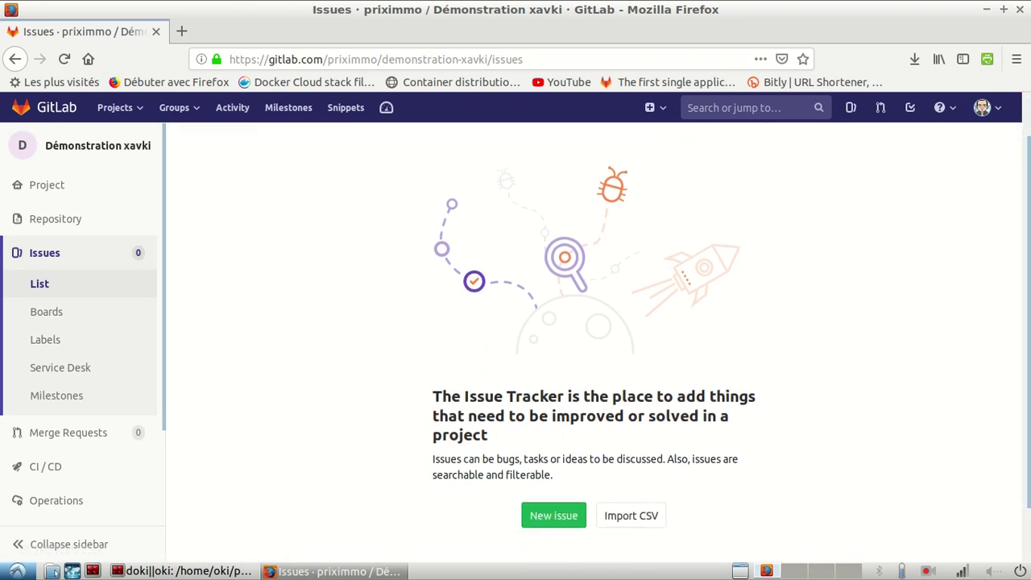
click(41, 284)
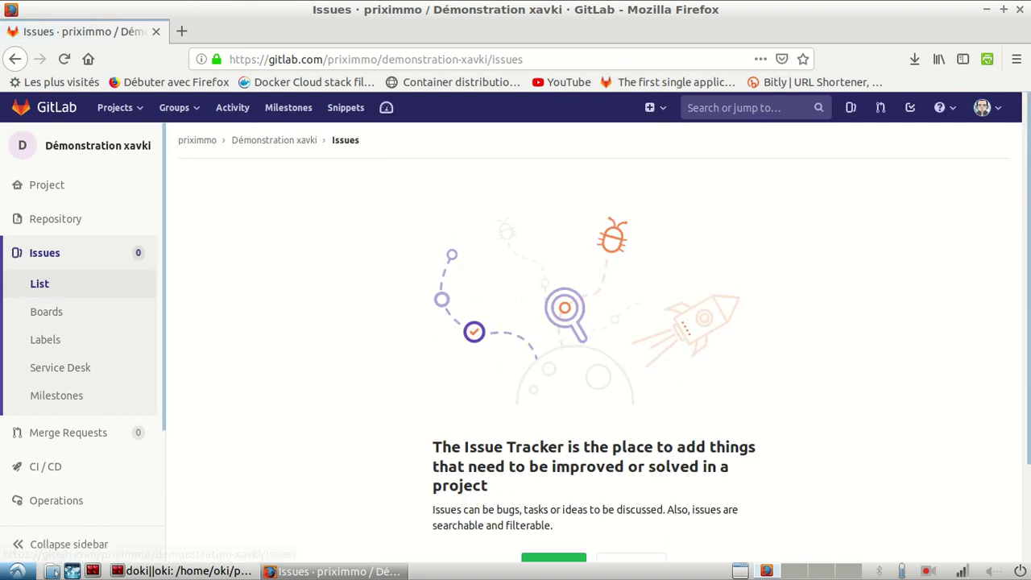
drag(1028, 278, 1027, 345)
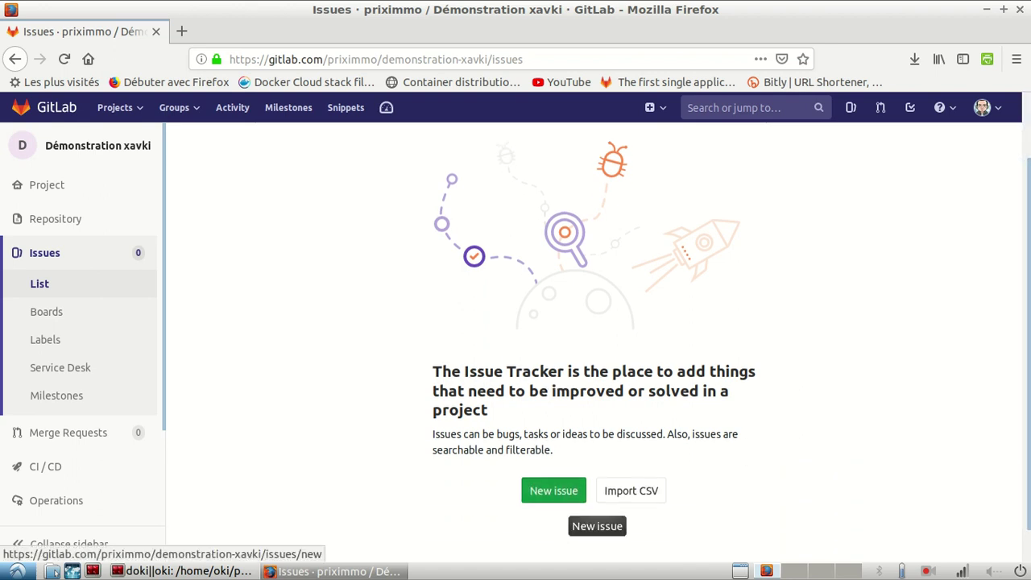
Start a new issue titled "Créer une vidéo xavki"
click(554, 491)
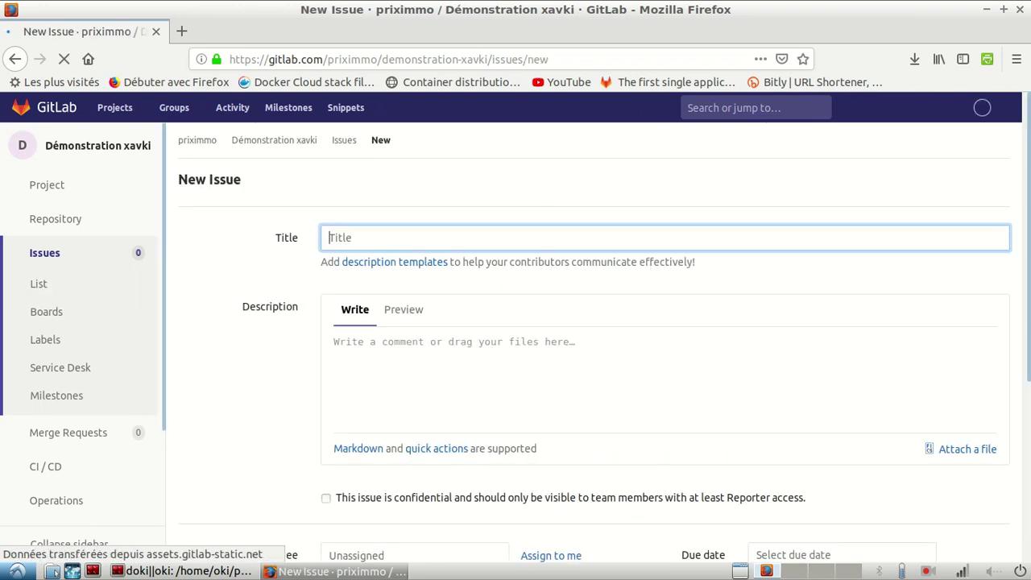
text(Créae)
key(BackSpace)
key(BackSpace)
text(er)
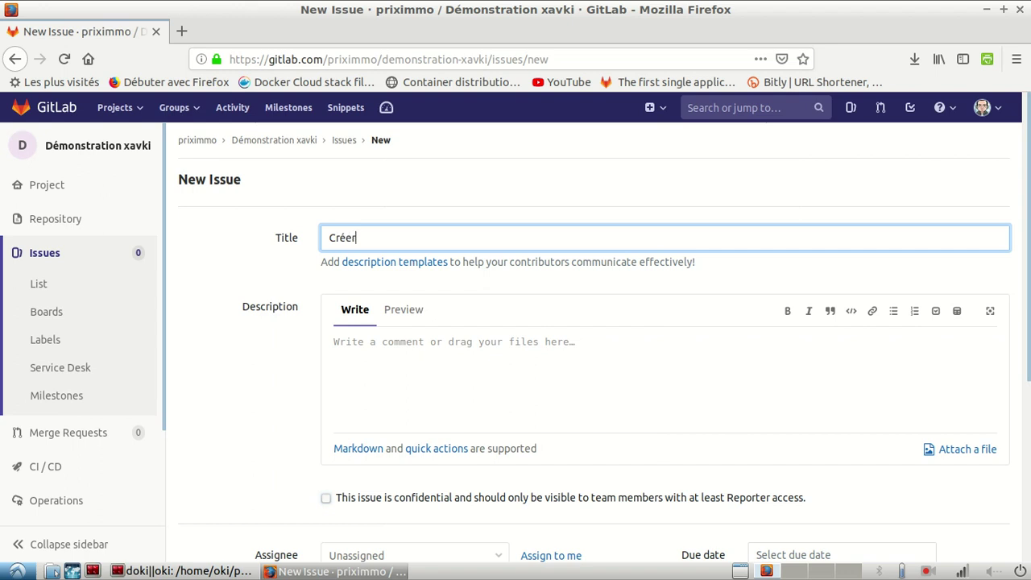
text( une vidéo xavki)
key(Tab)
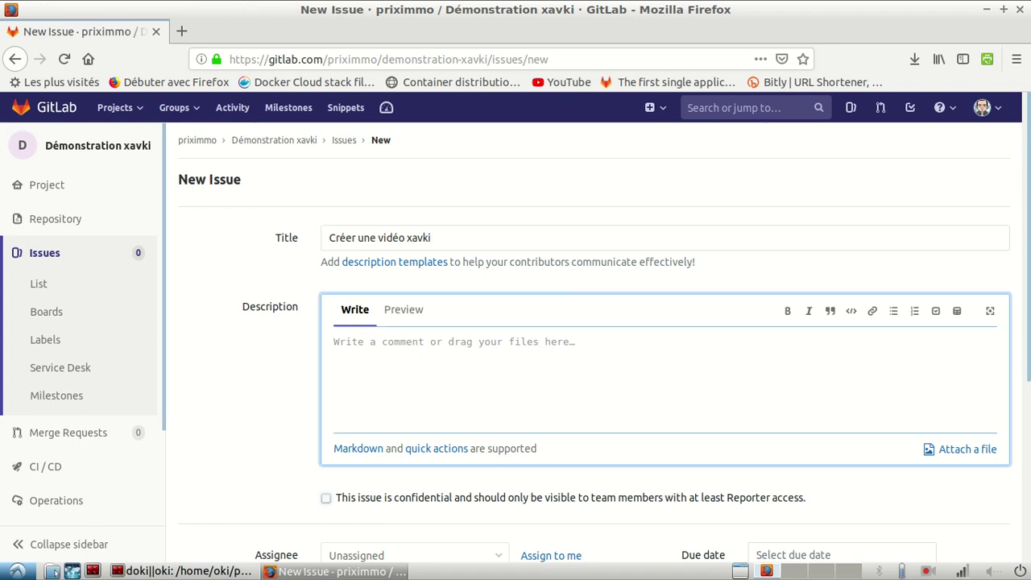
Enter "Faire la vidéo sur Consul" as the issue's description
text(Faire la)
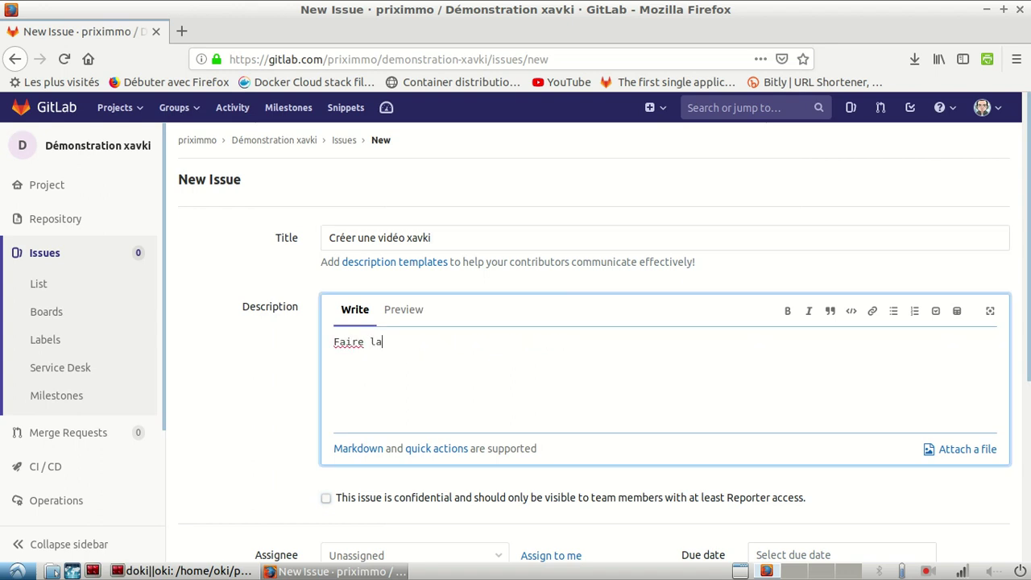
text( vidéo sur C)
text(osnul)
key(BackSpace)
key(BackSpace)
key(BackSpace)
key(BackSpace)
text(nsul)
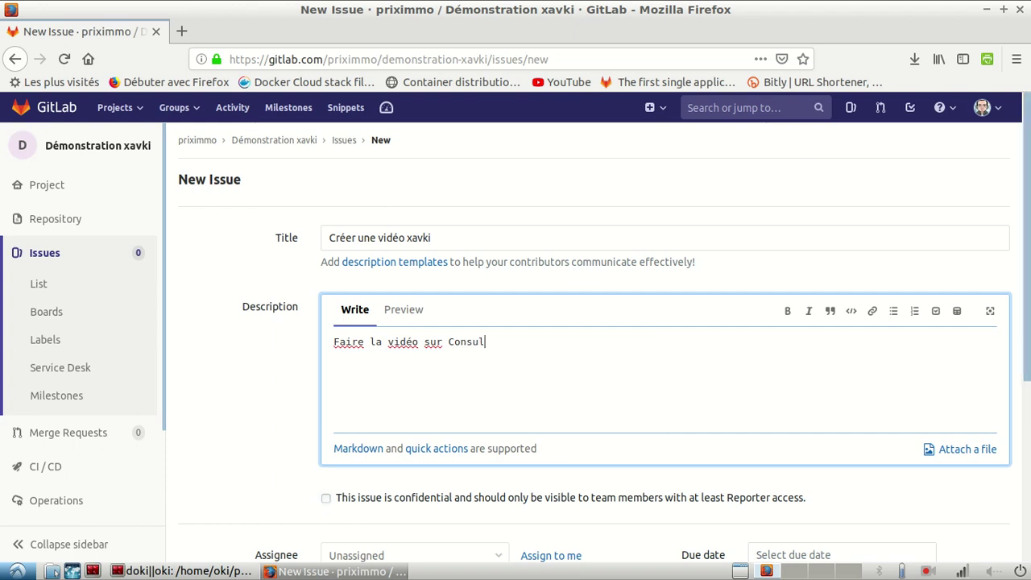
Add a Markdown code block containing "slect * from toto where field =1;" below the description's first line
scroll(604, 343, down, 3)
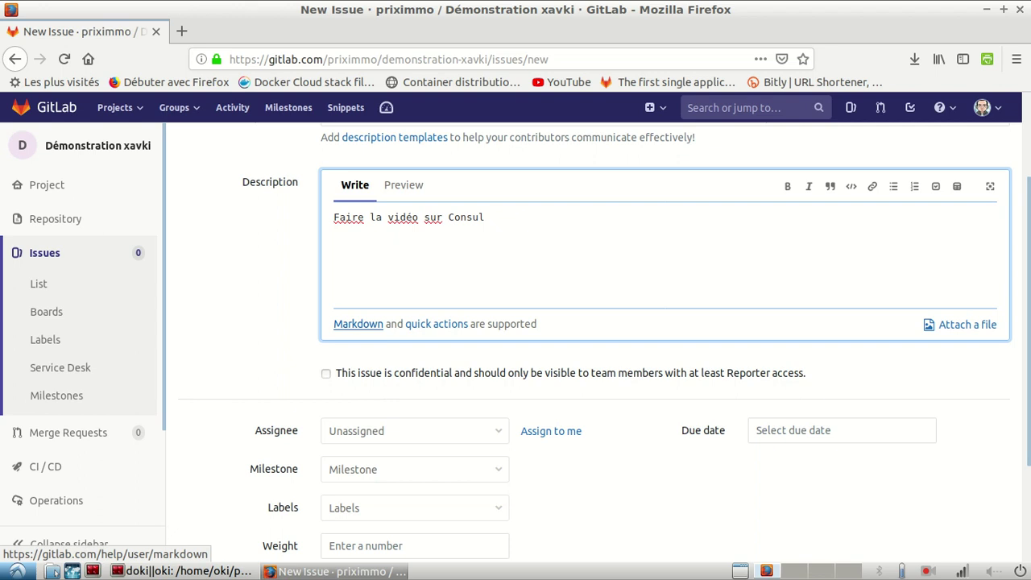
text(``)
key(Return)
text(``` )
text(slect * )
text(from too)
key(BackSpace)
text(to t)
key(BackSpace)
text(where)
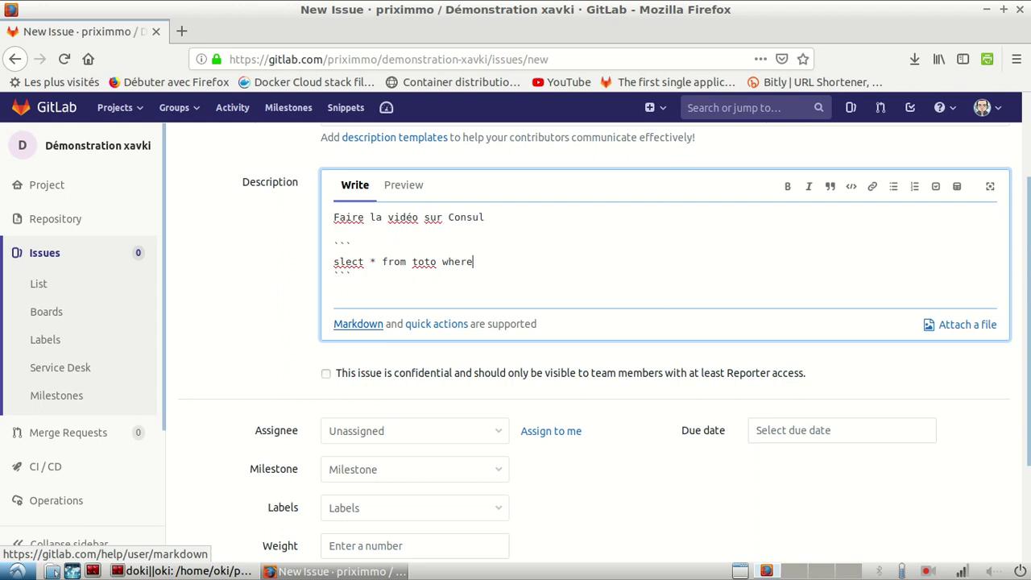
text( field =1;)
Mark the issue as confidential and assign it to the only listed user
drag(1028, 327, 1028, 366)
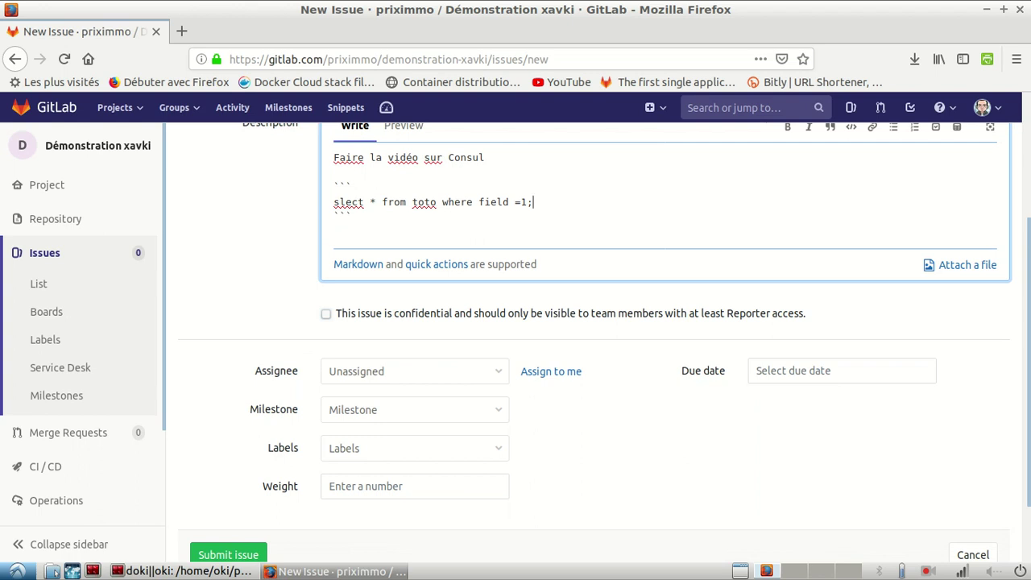
click(327, 314)
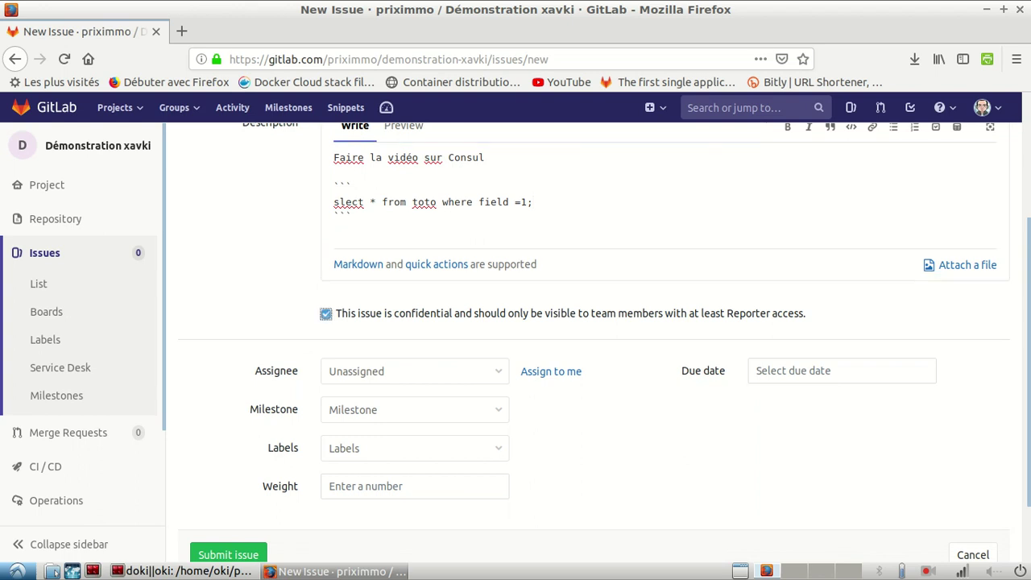
click(415, 372)
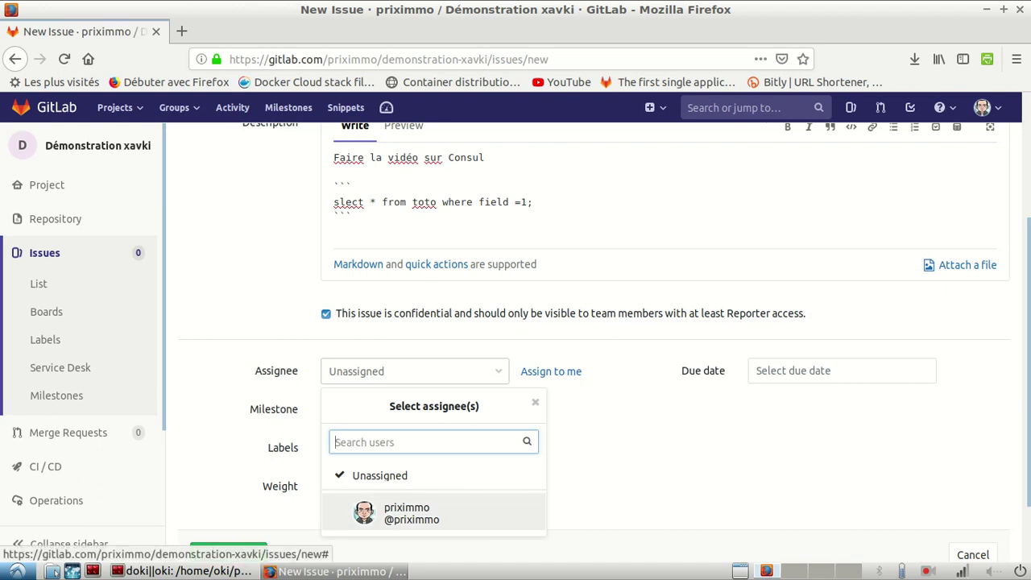
key(Return)
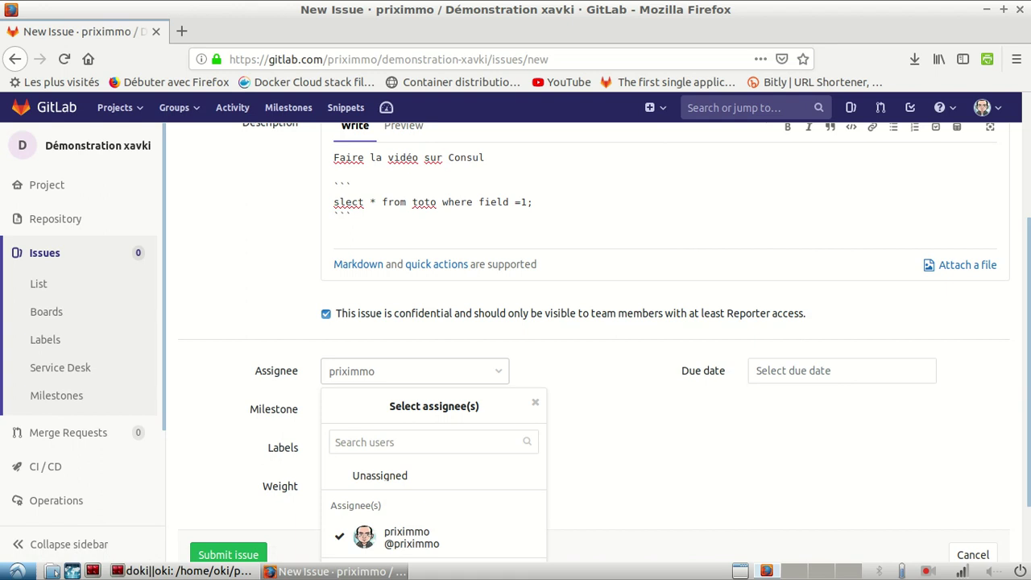
scroll(595, 342, down, 2)
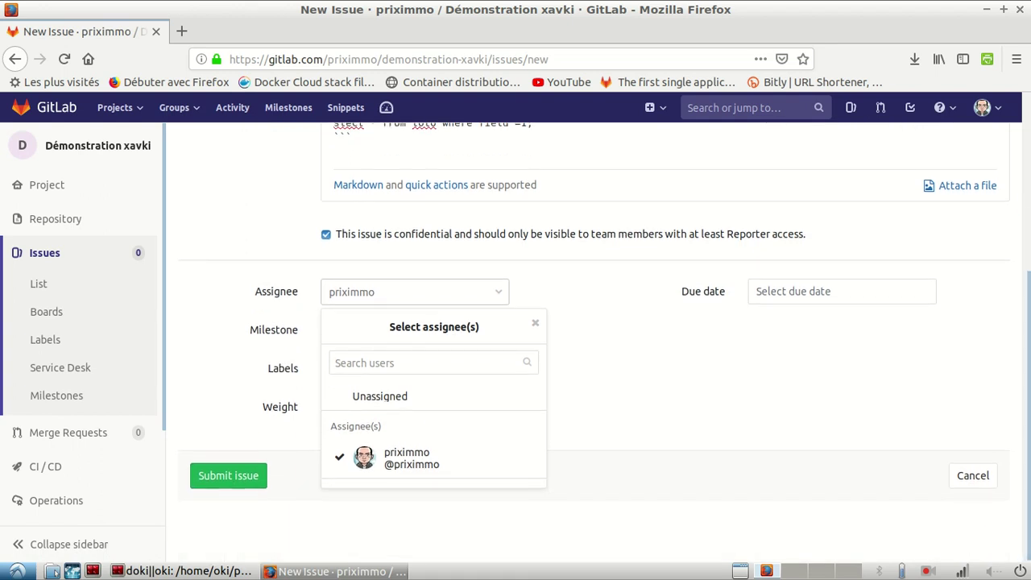
key(Escape)
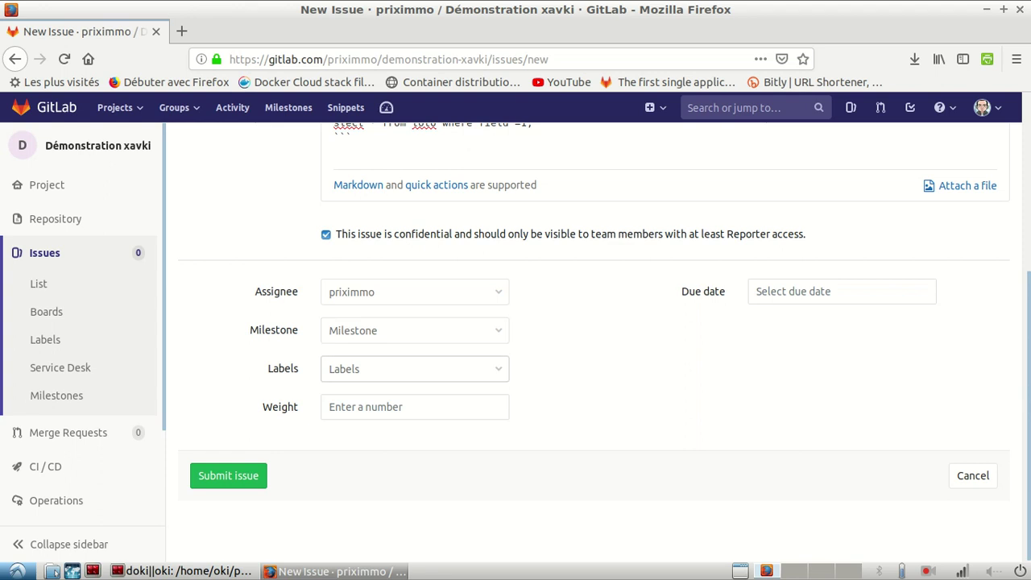
click(415, 369)
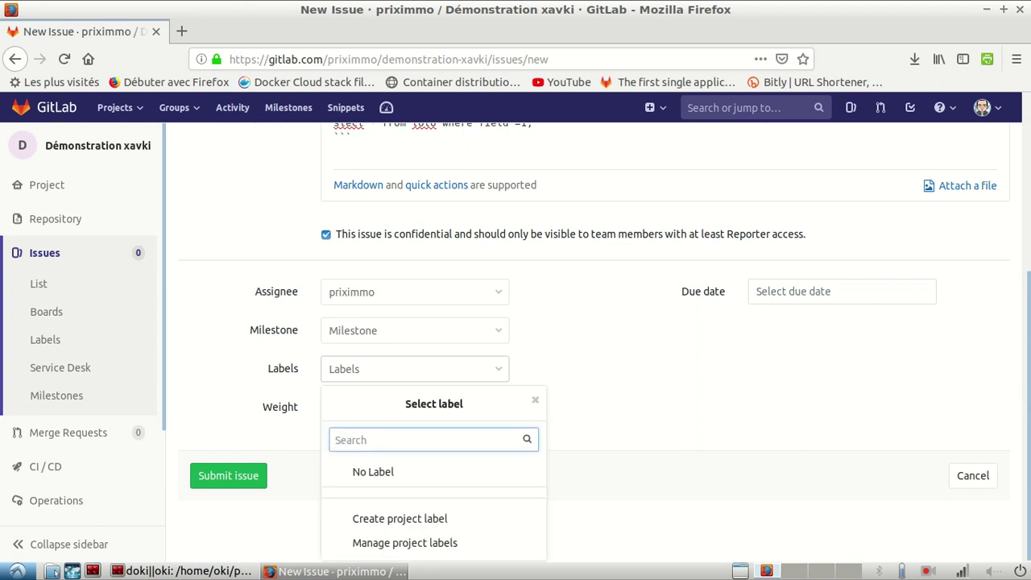
key(Escape)
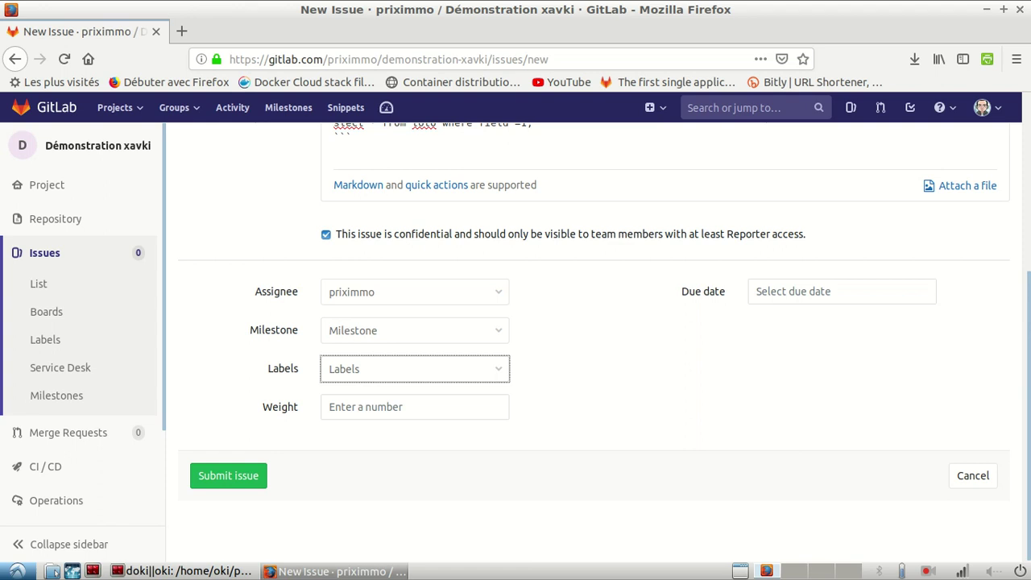
Correct "slect" to "select" in the description's code block and submit the issue
drag(1027, 415, 1027, 279)
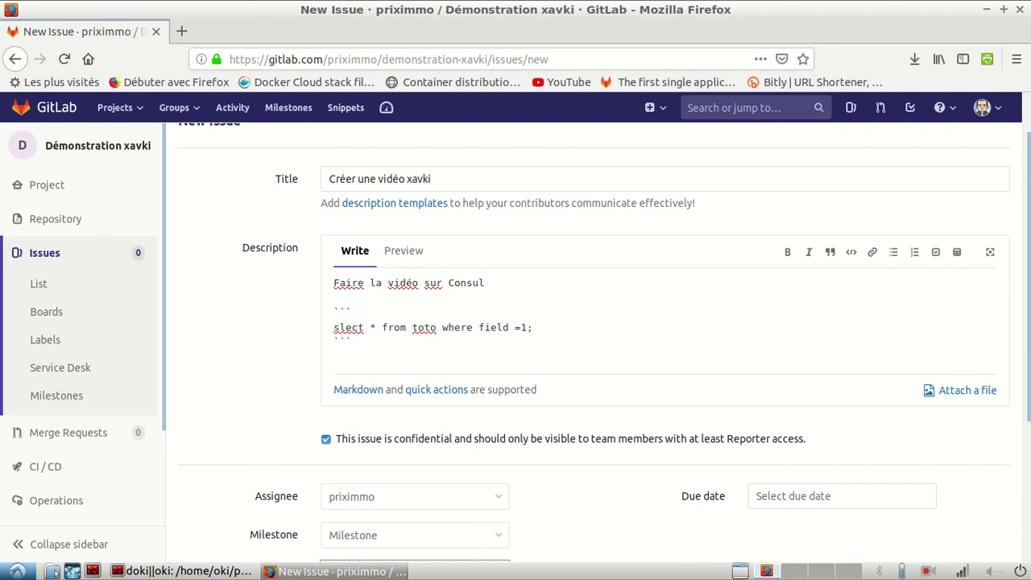
click(534, 328)
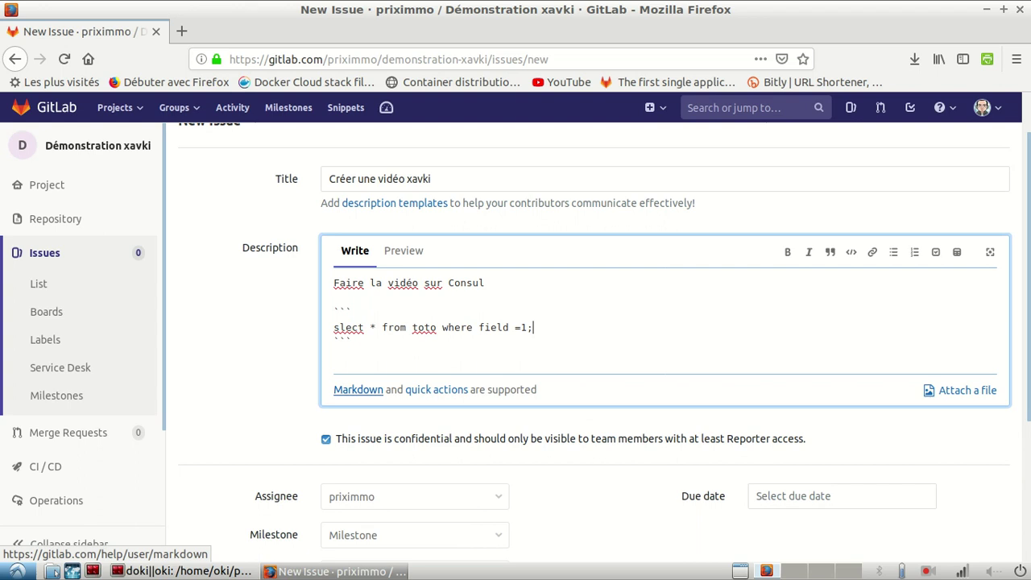
click(339, 327)
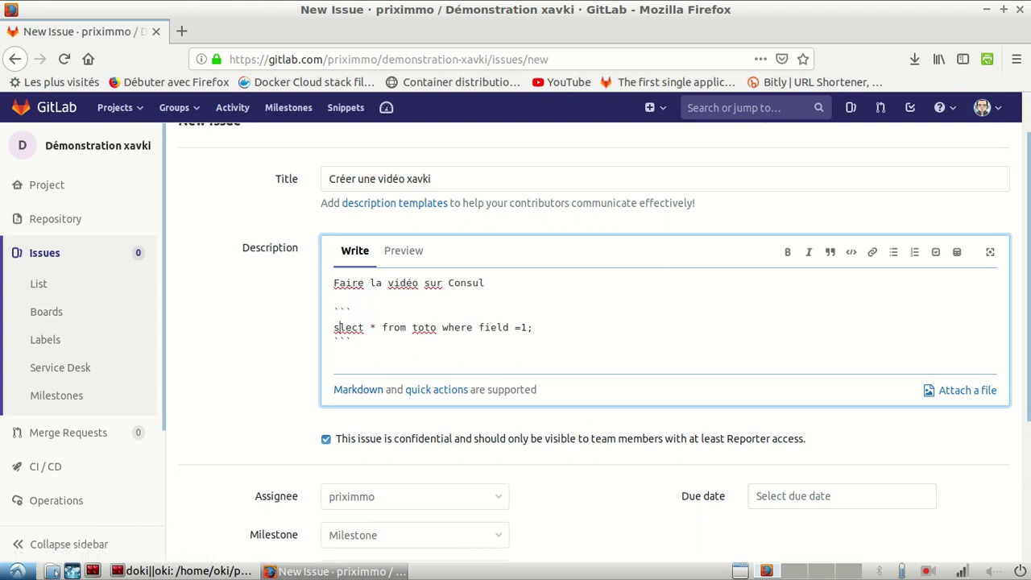
text(e)
click(352, 341)
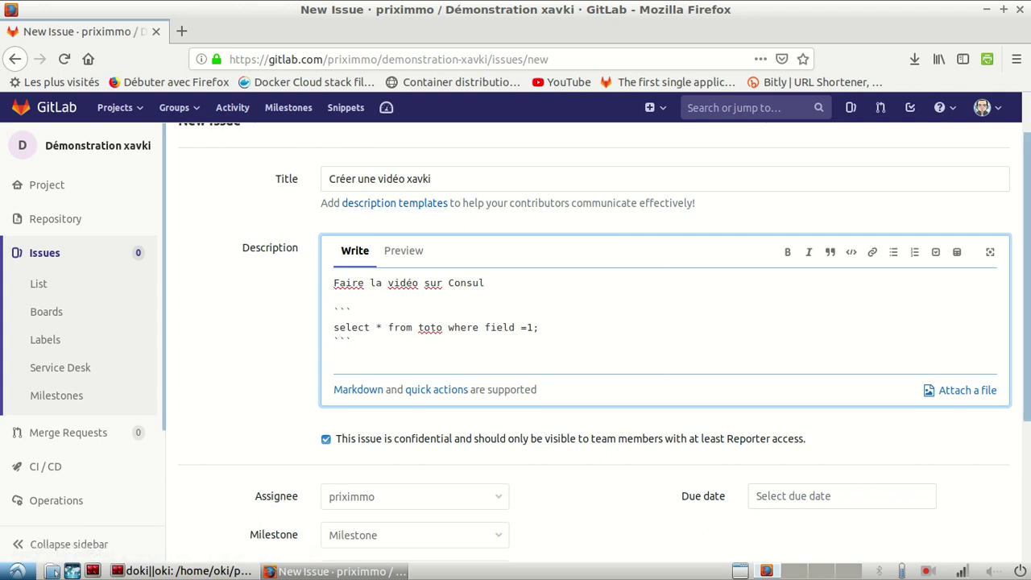
scroll(516, 323, down, 5)
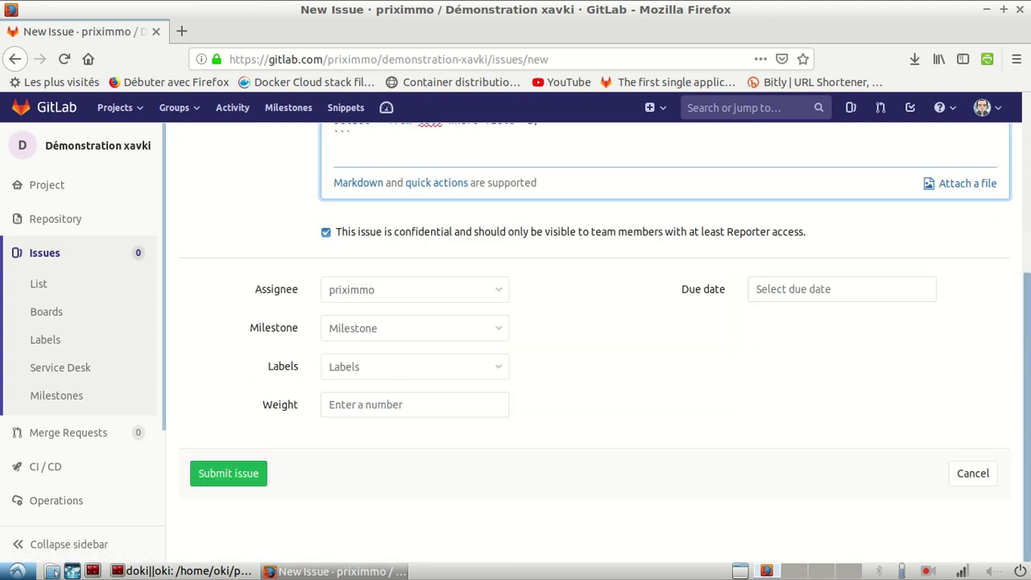
click(229, 474)
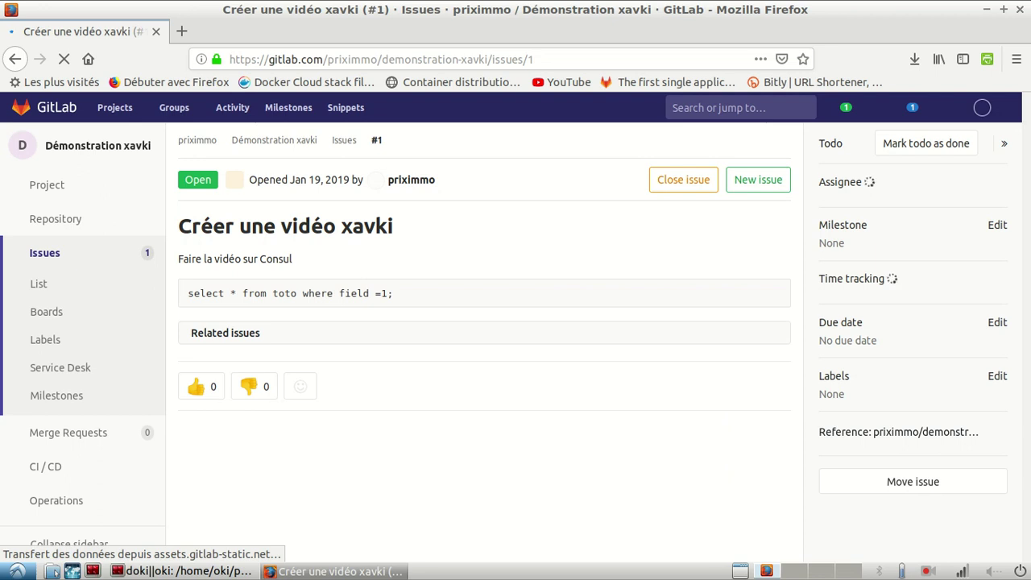
Examine the submitted issue's rendered code block, the form for adding related issues and the comment area
drag(395, 298, 185, 299)
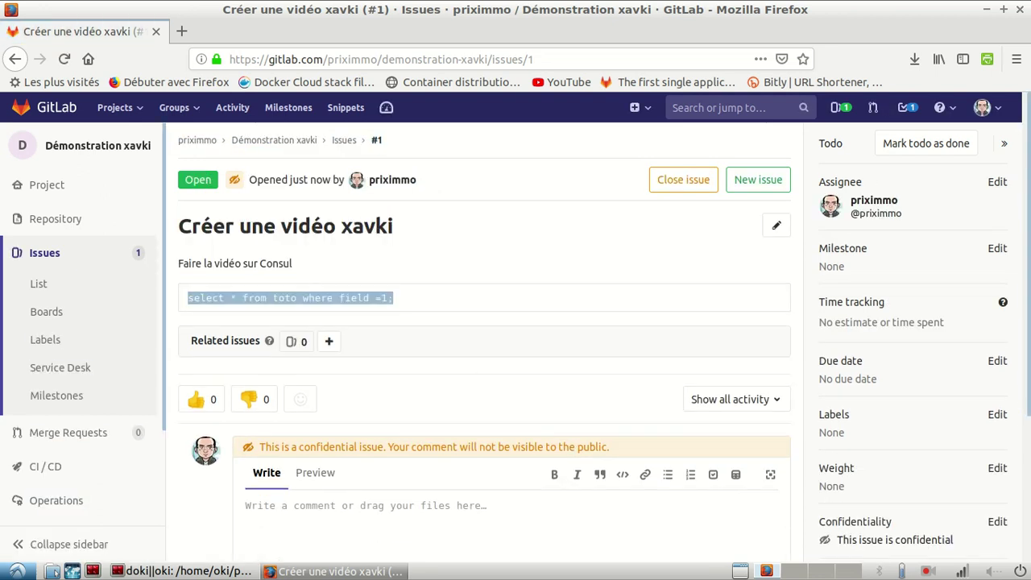
scroll(484, 342, down, 1)
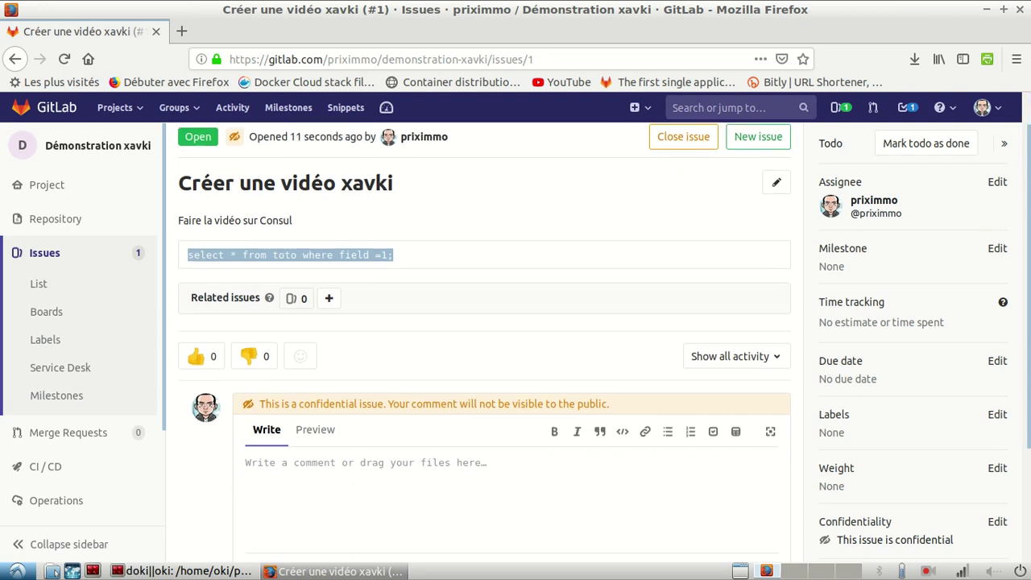
click(329, 299)
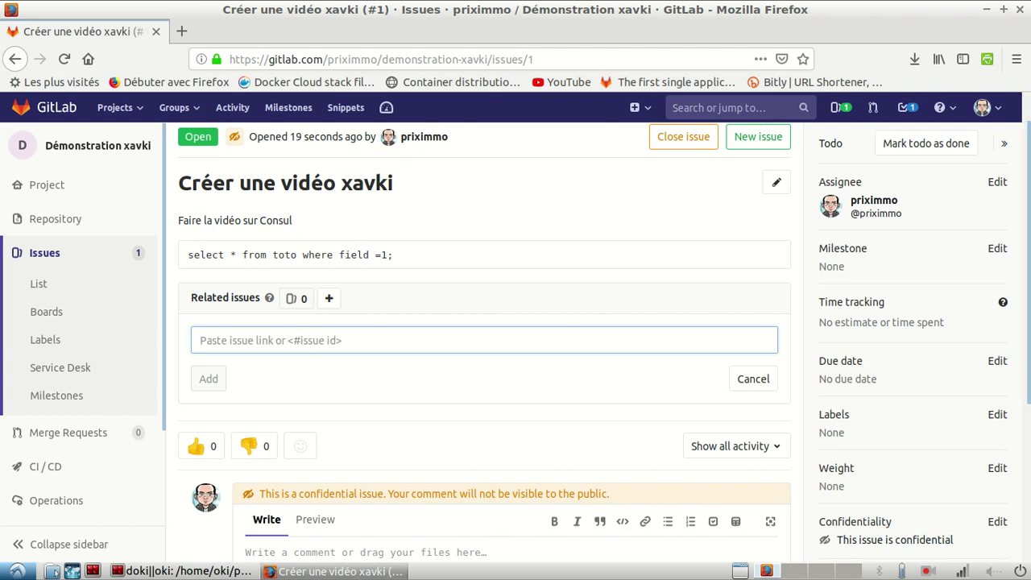
scroll(484, 339, down, 3)
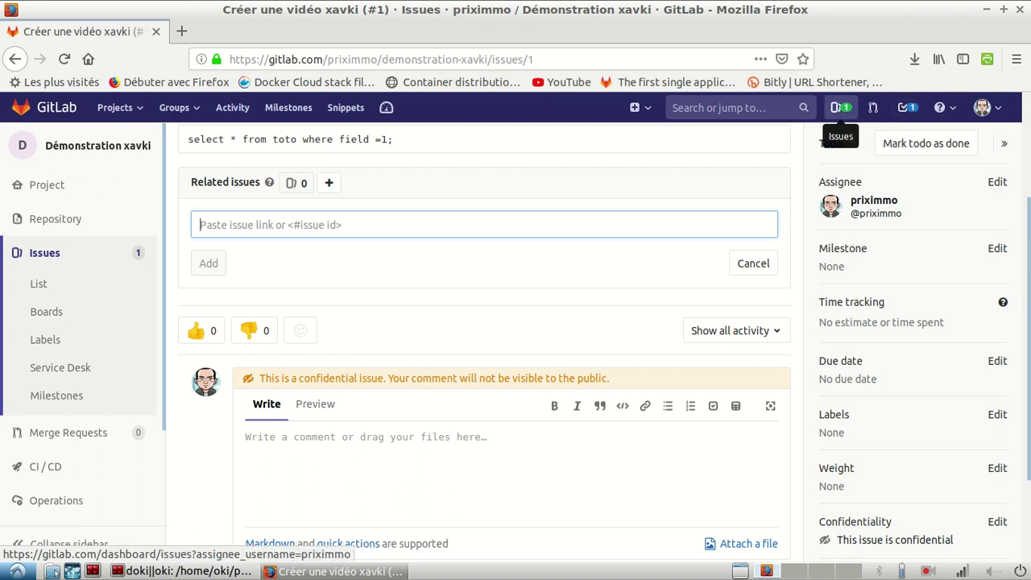
View the dashboard's list of assigned issues and the to-do list
click(839, 107)
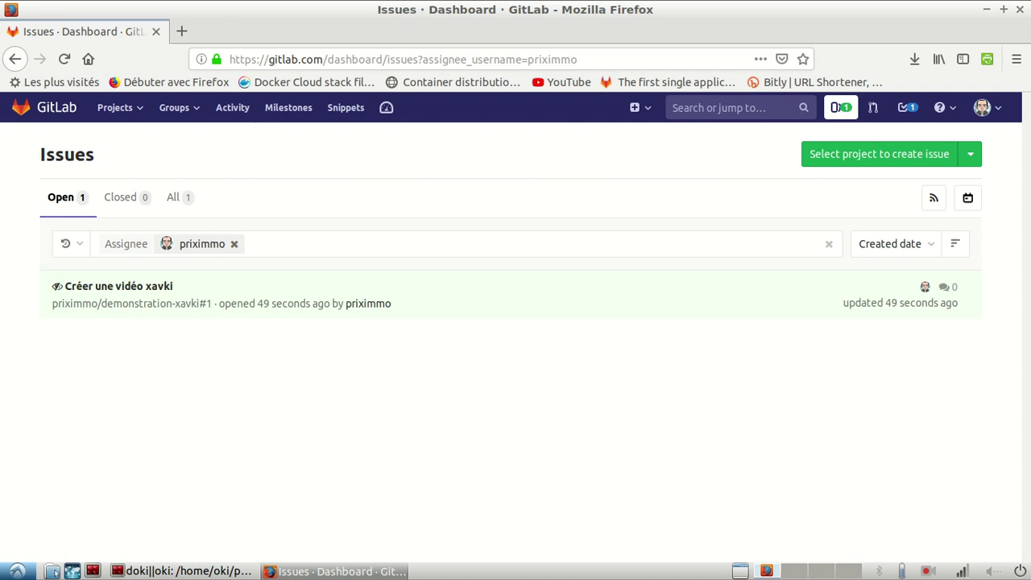
click(906, 107)
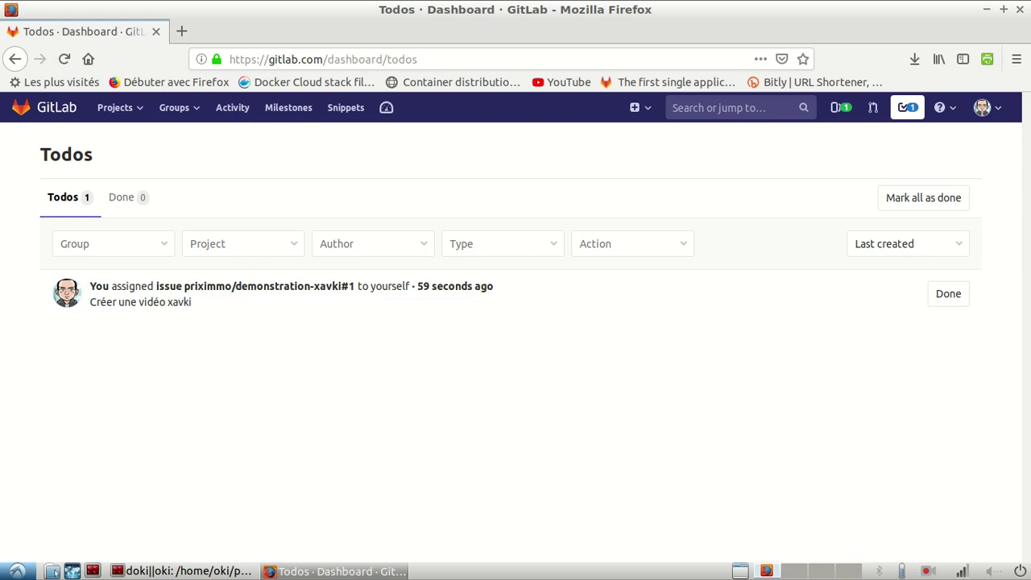
key(alt+Tab)
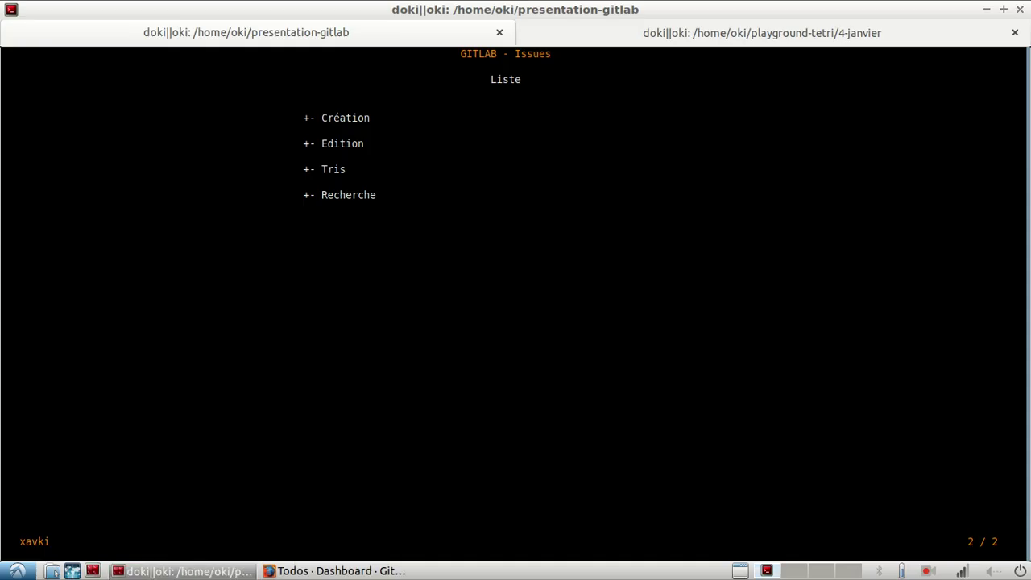
key(alt+Tab)
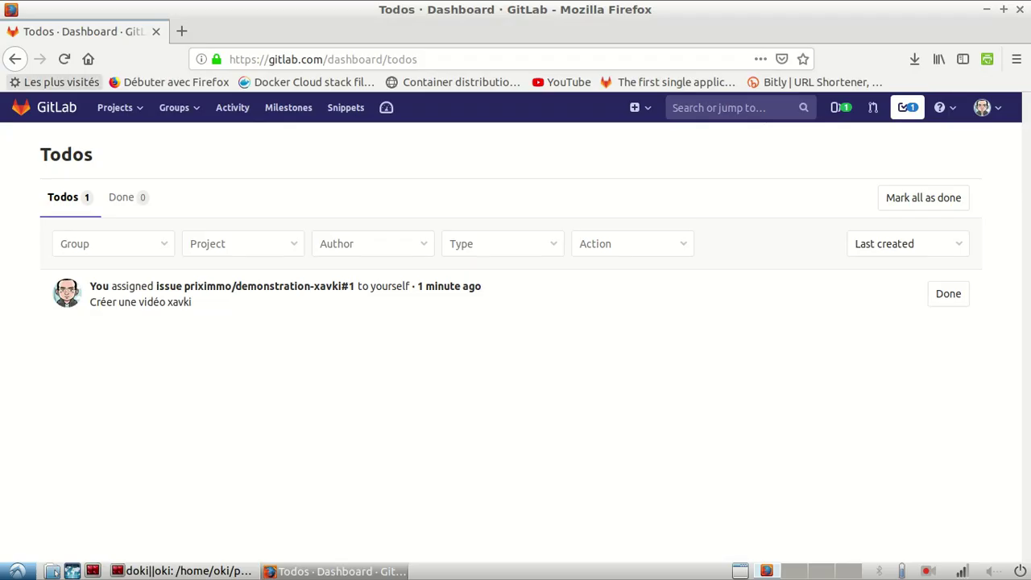
Open the issue list of the Démonstration xavki project
click(115, 107)
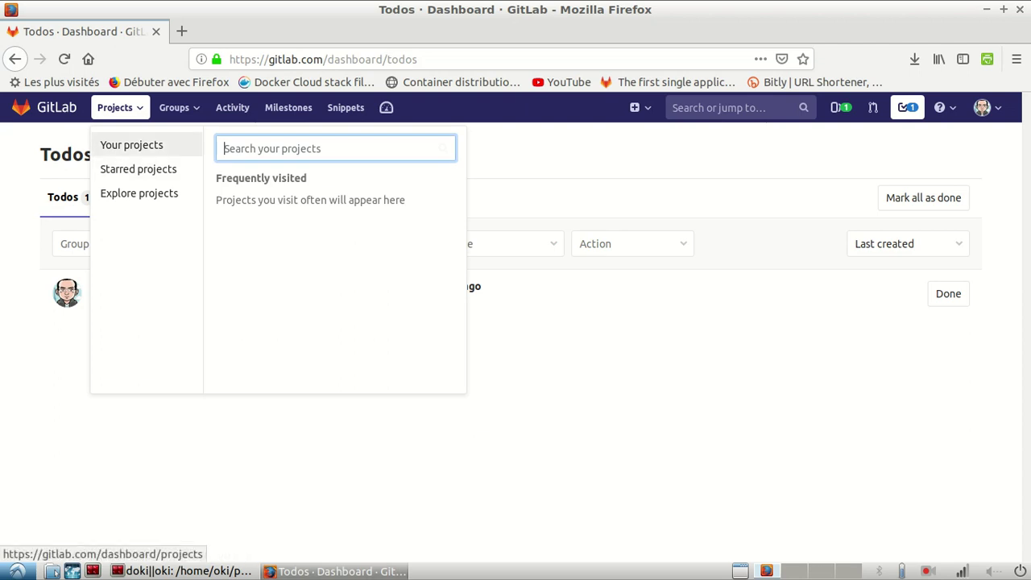
click(132, 143)
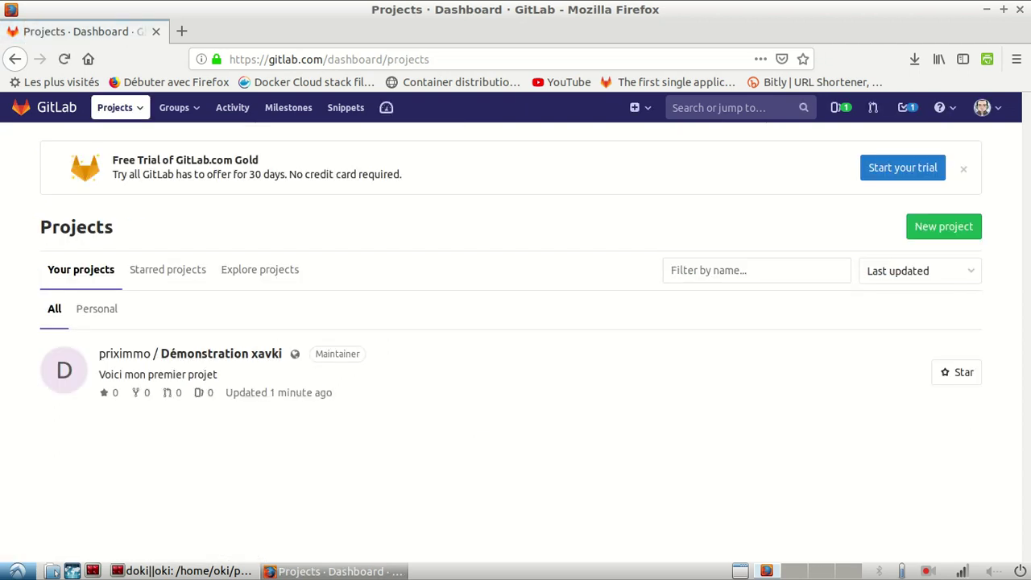
click(190, 354)
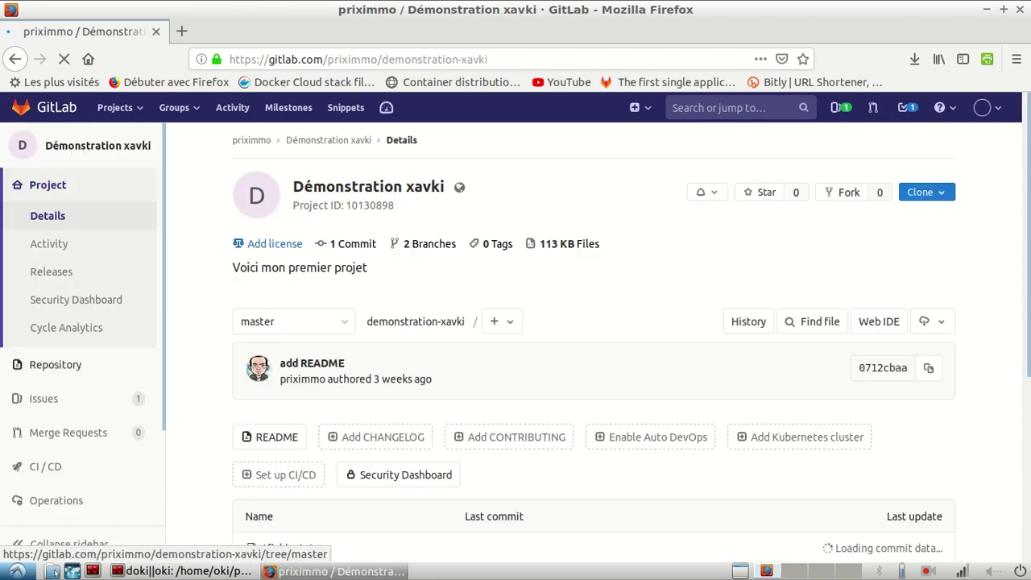
click(45, 399)
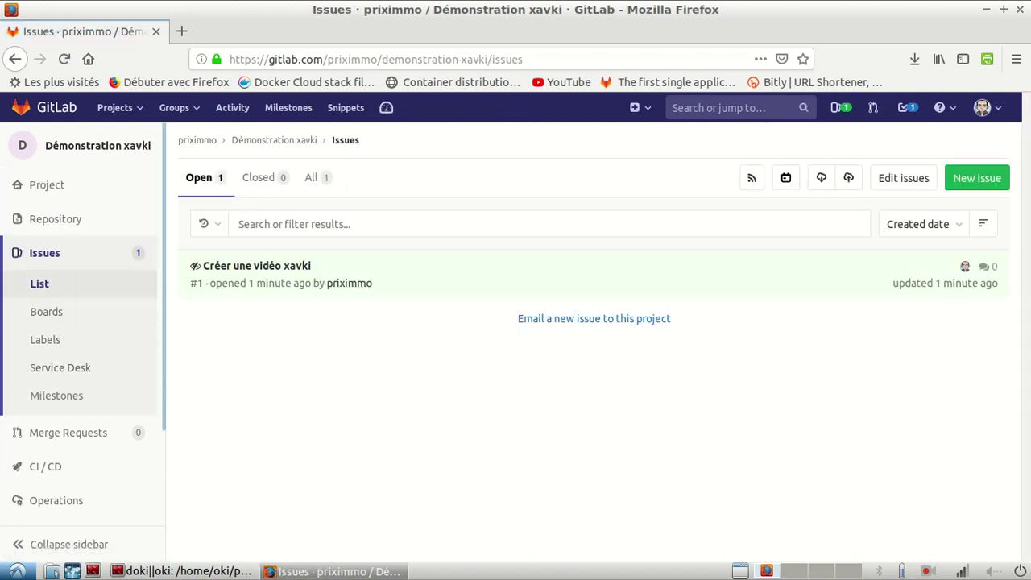
View the issue list's search filters and the RSS feed's opening options, leaving the feed file unopened
click(295, 224)
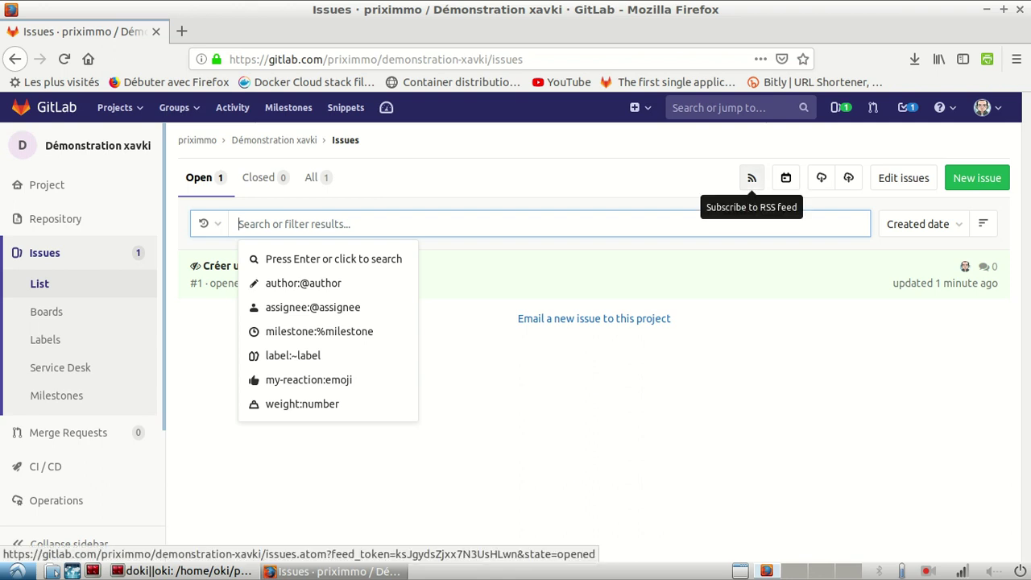
click(752, 177)
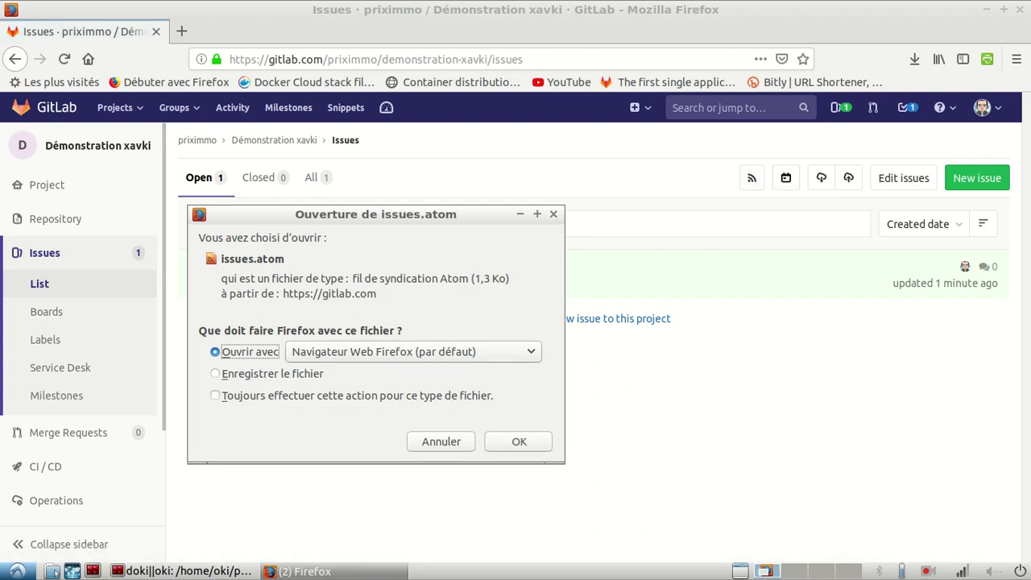
click(441, 442)
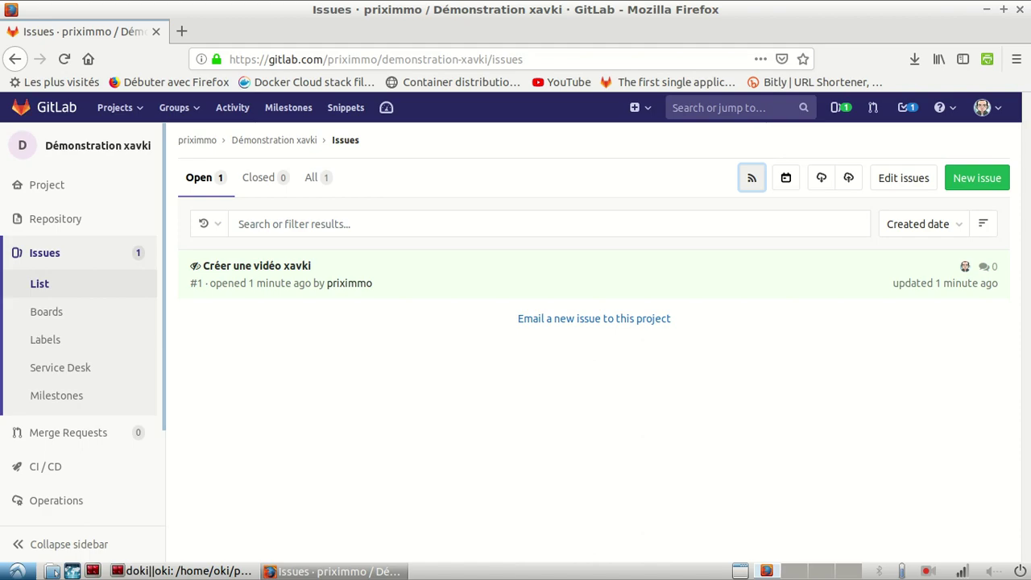
Switch to the terminal presentation, reveal its Boards section, and return to the browser to open the project's issue boards
key(alt+Tab)
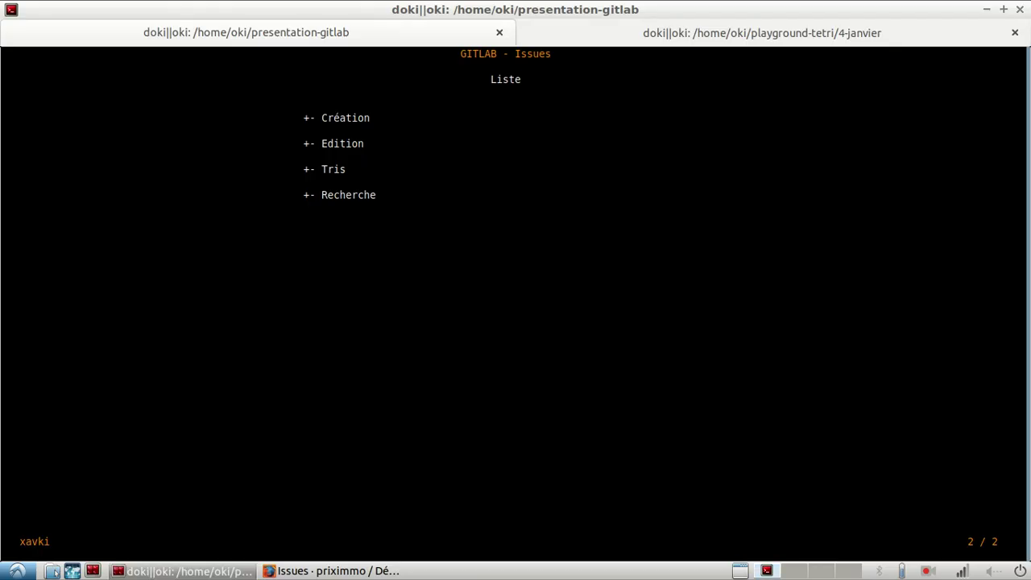
key(space)
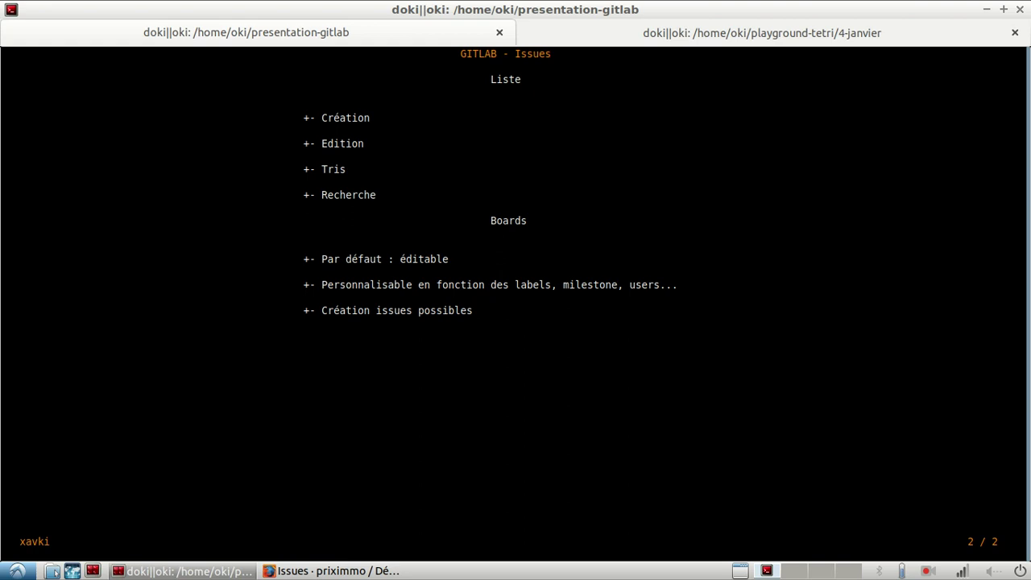
key(alt+Tab)
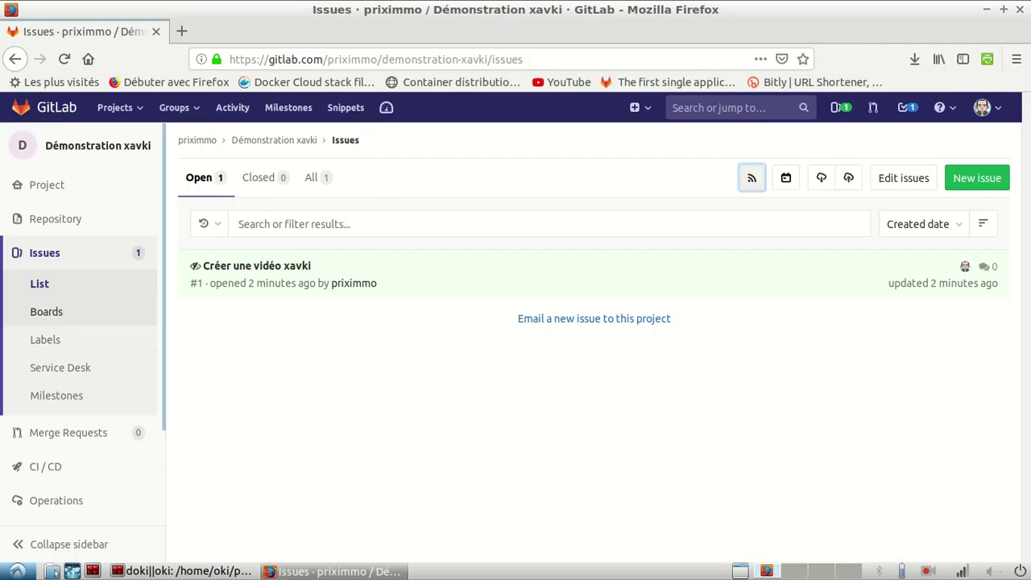
click(47, 312)
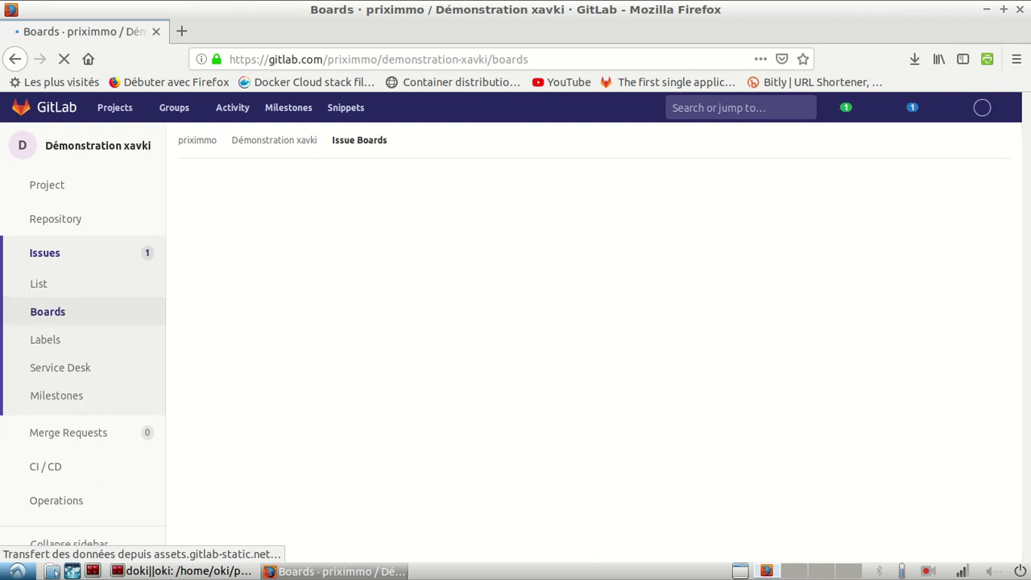
Create a project label titled "dev" without a description, using the suggested dark blue as its background color
click(45, 340)
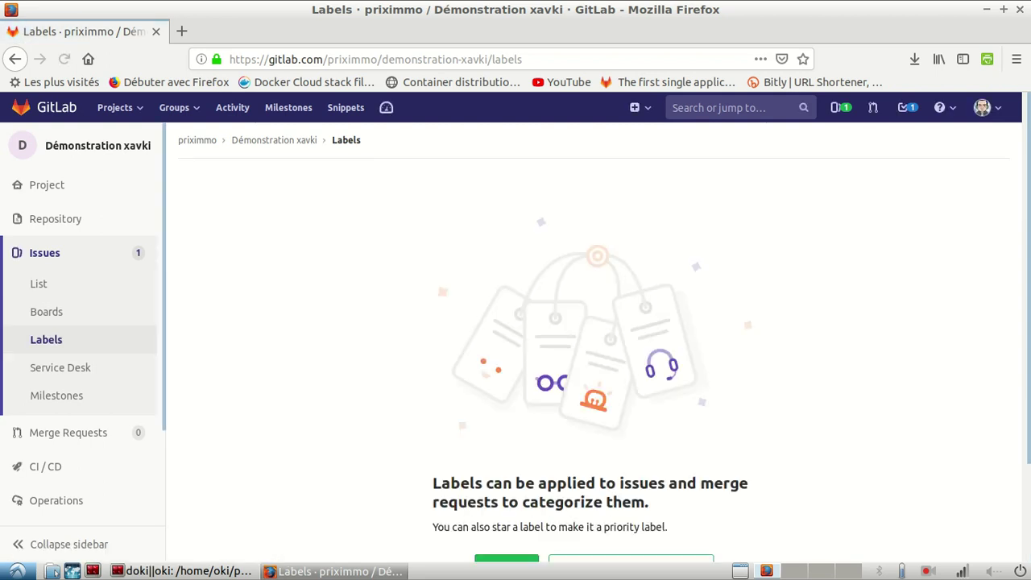
drag(1025, 278, 1026, 356)
click(506, 476)
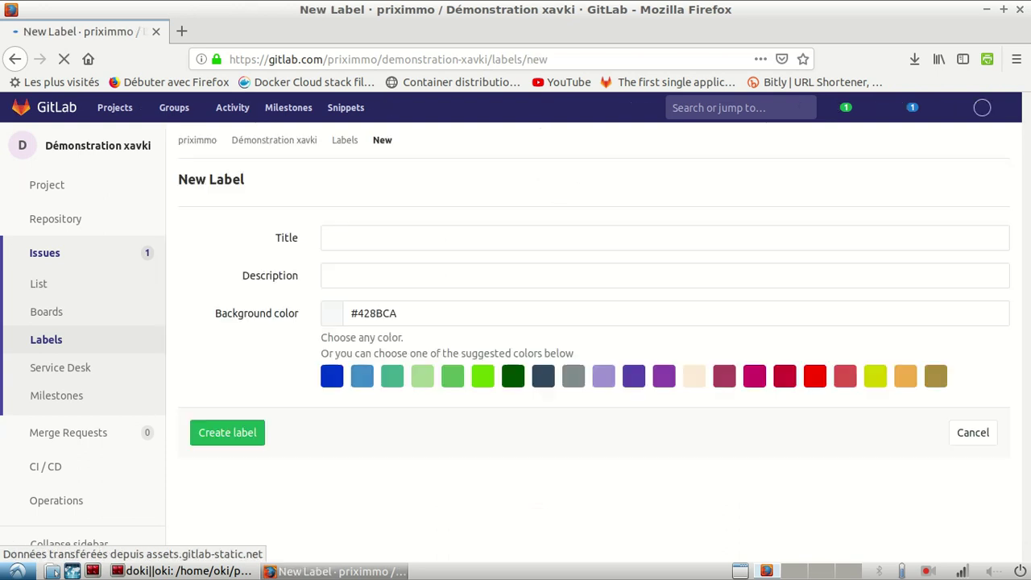
text(pt)
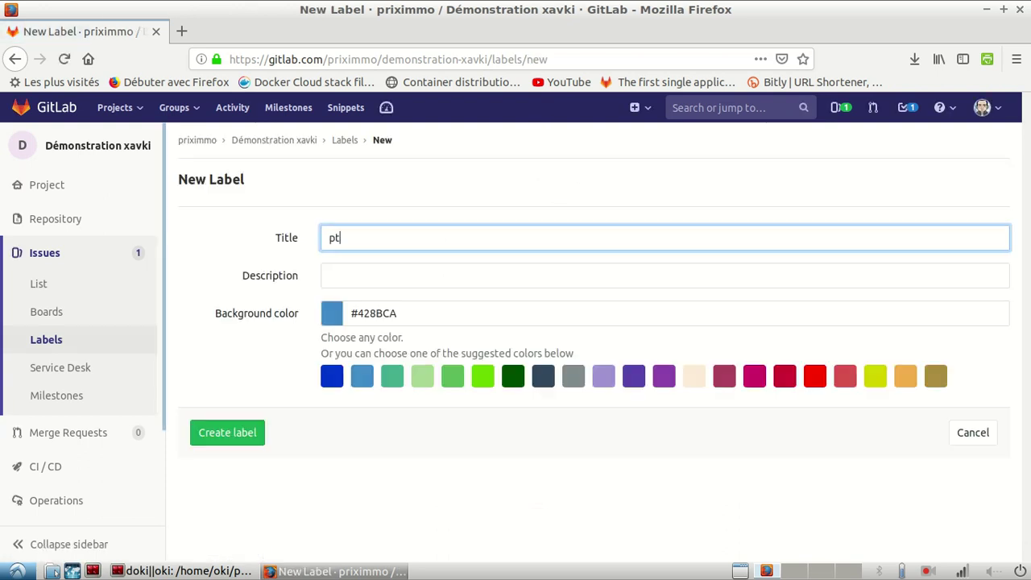
key(BackSpace)
key(BackSpace)
text(dev)
click(332, 276)
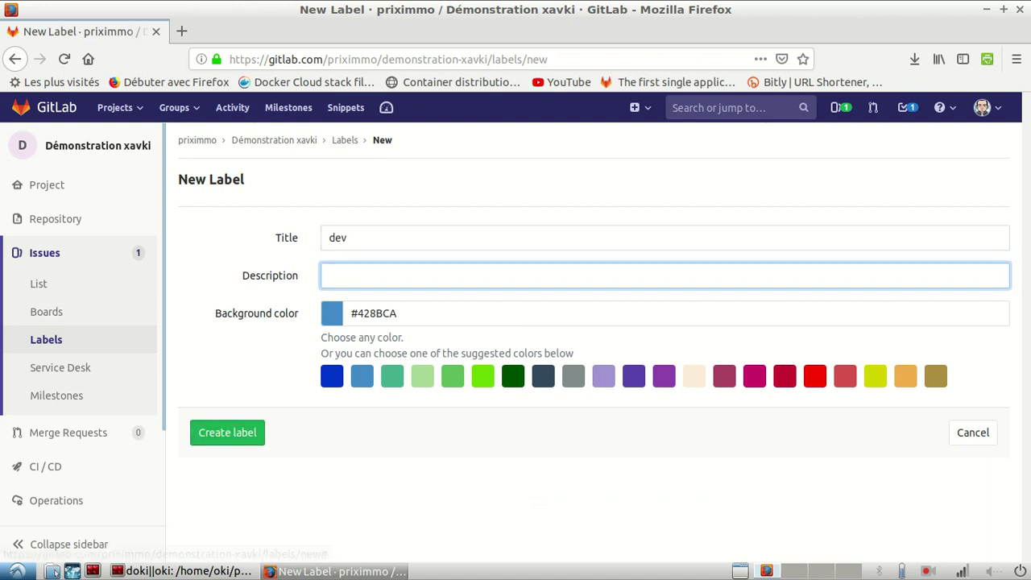
click(332, 376)
click(227, 433)
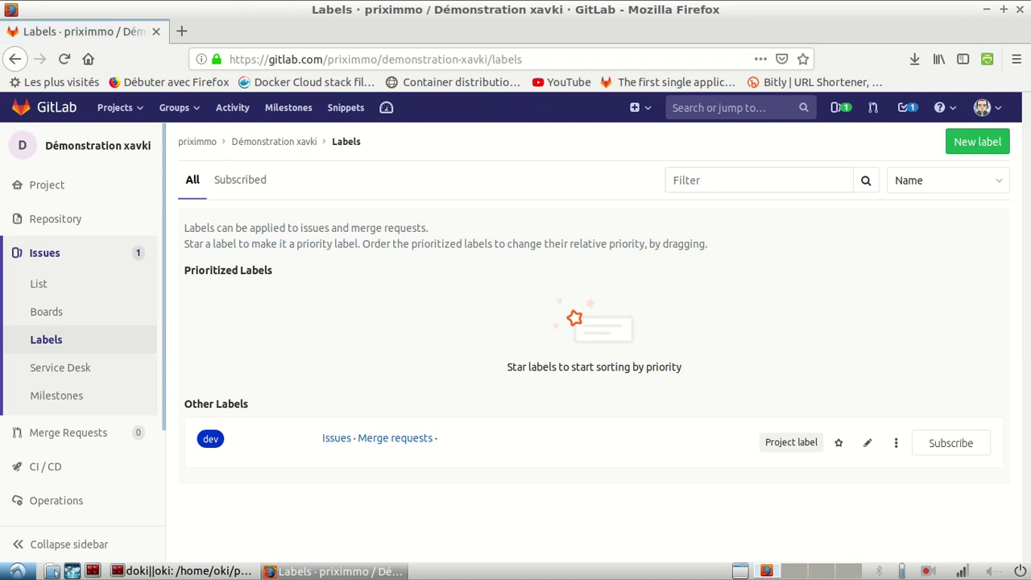
Assign the dev label to the issue "Créer une vidéo xavki" and review the issue page
click(38, 284)
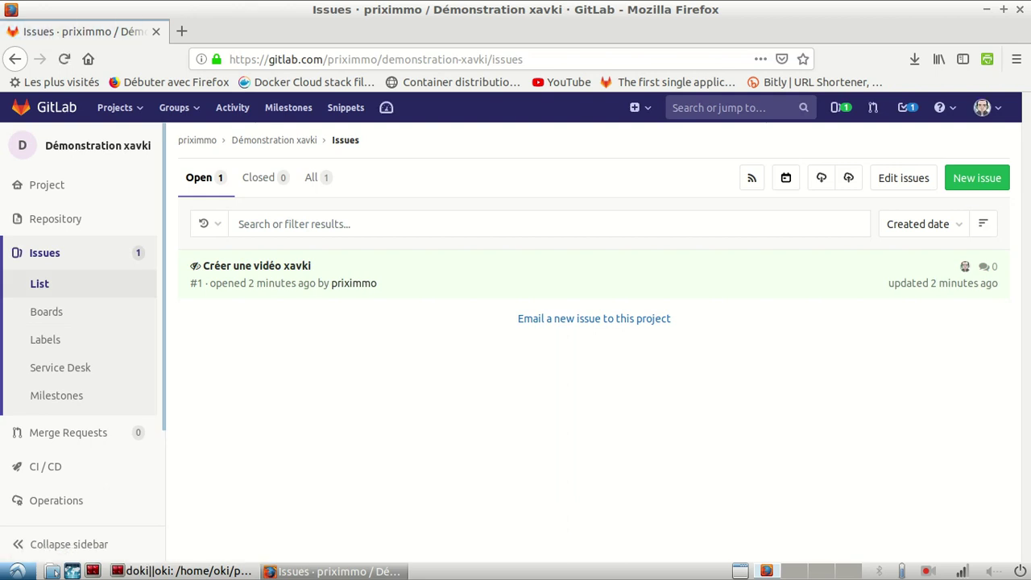
click(256, 266)
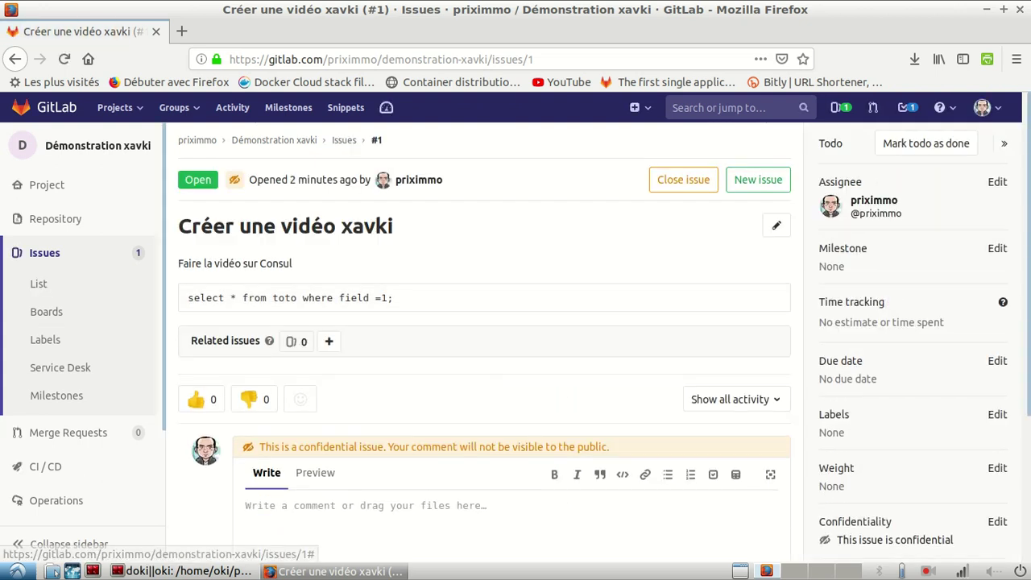
click(998, 414)
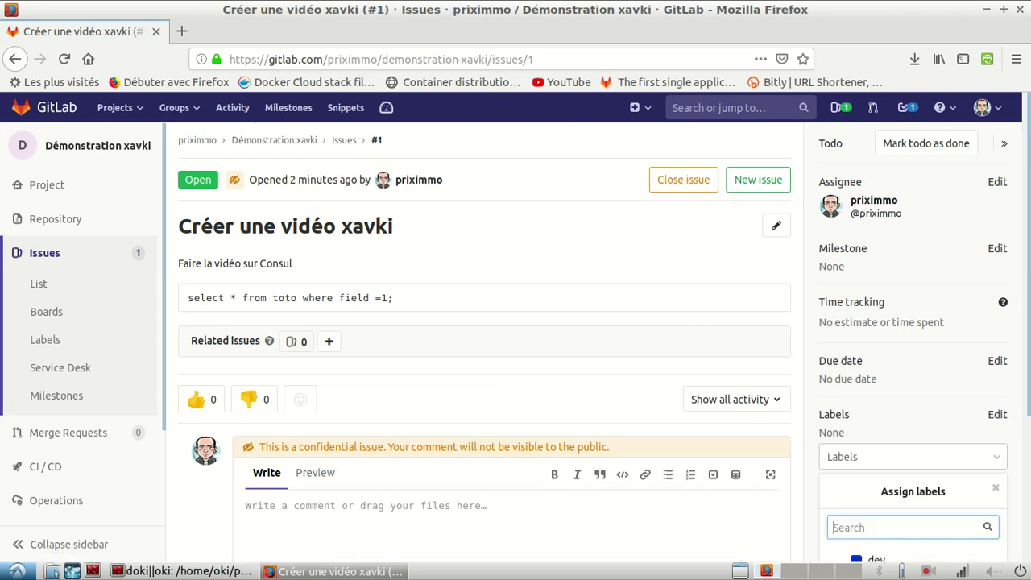
drag(1026, 394, 1026, 472)
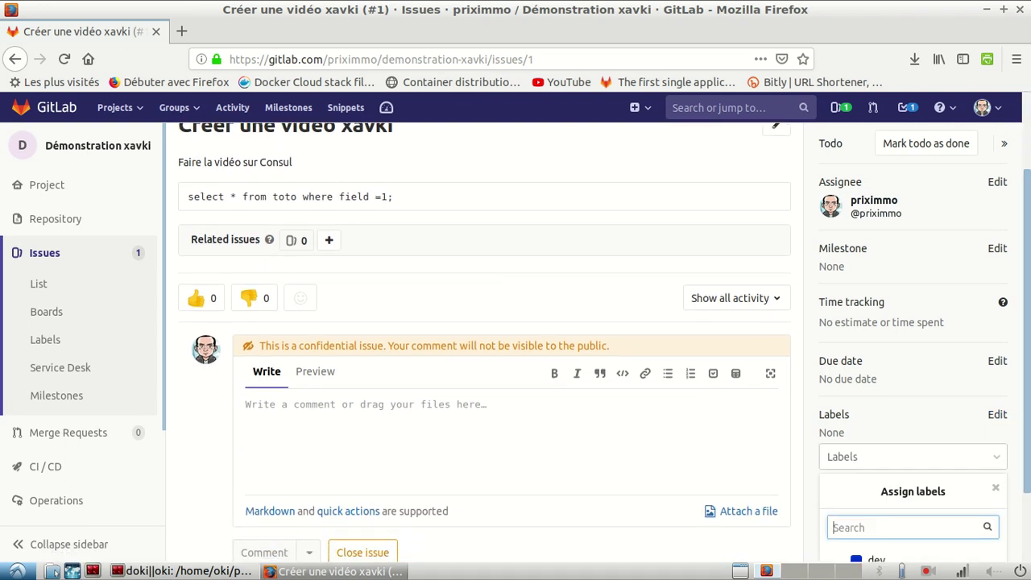
click(877, 557)
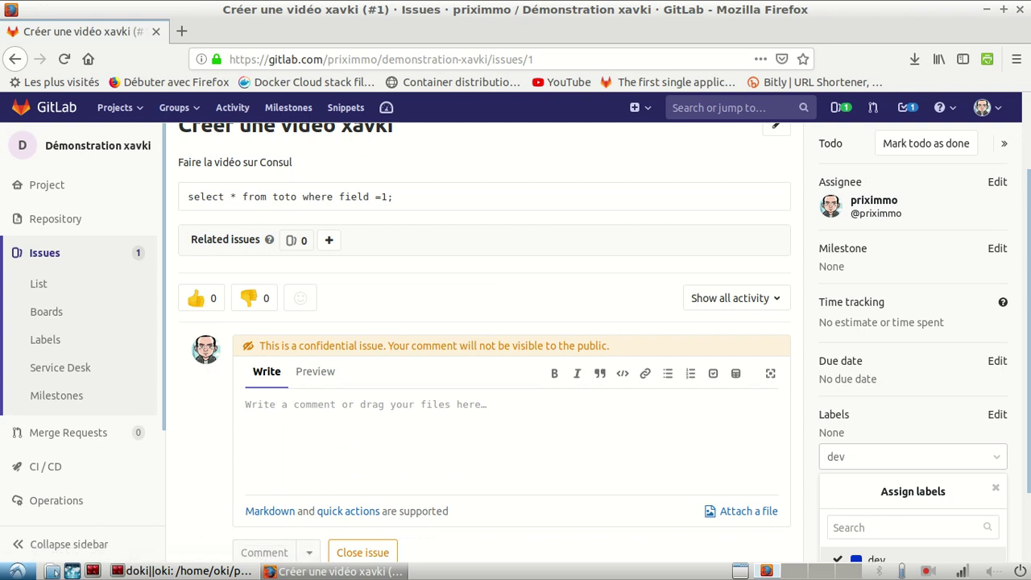
drag(1026, 439, 1027, 508)
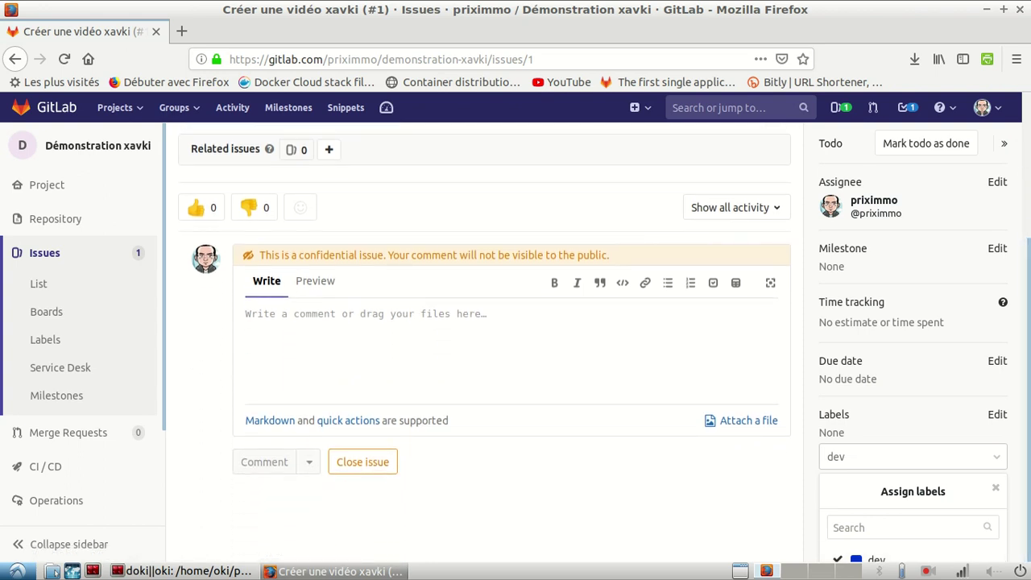
click(996, 487)
scroll(914, 403, down, 3)
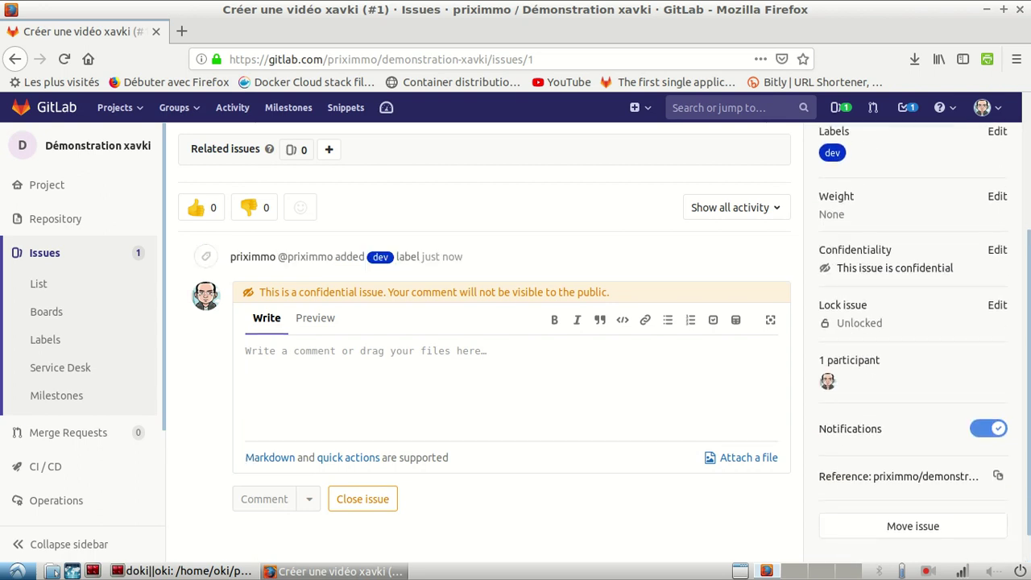
scroll(913, 339, up, 2)
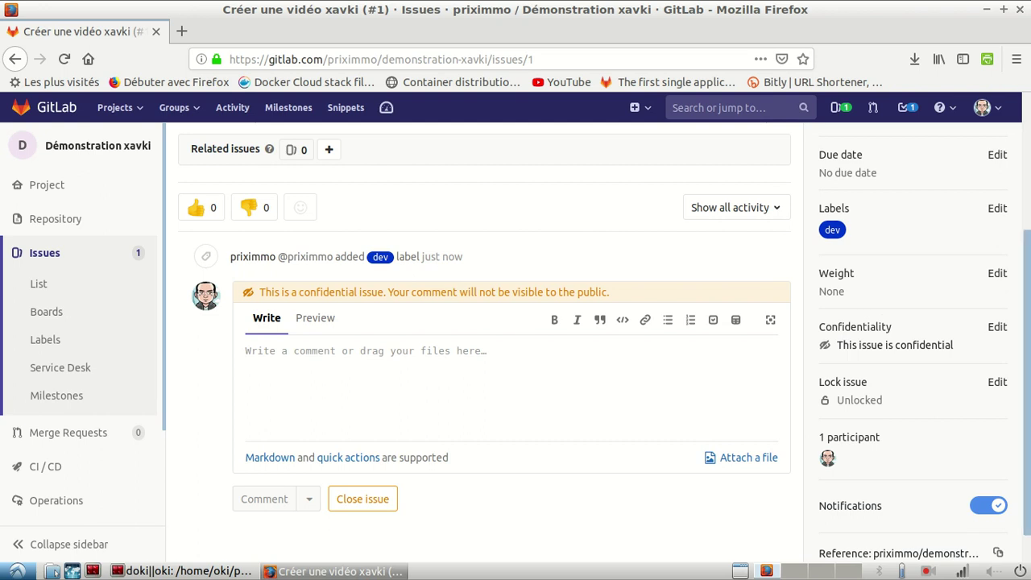
scroll(485, 338, up, 3)
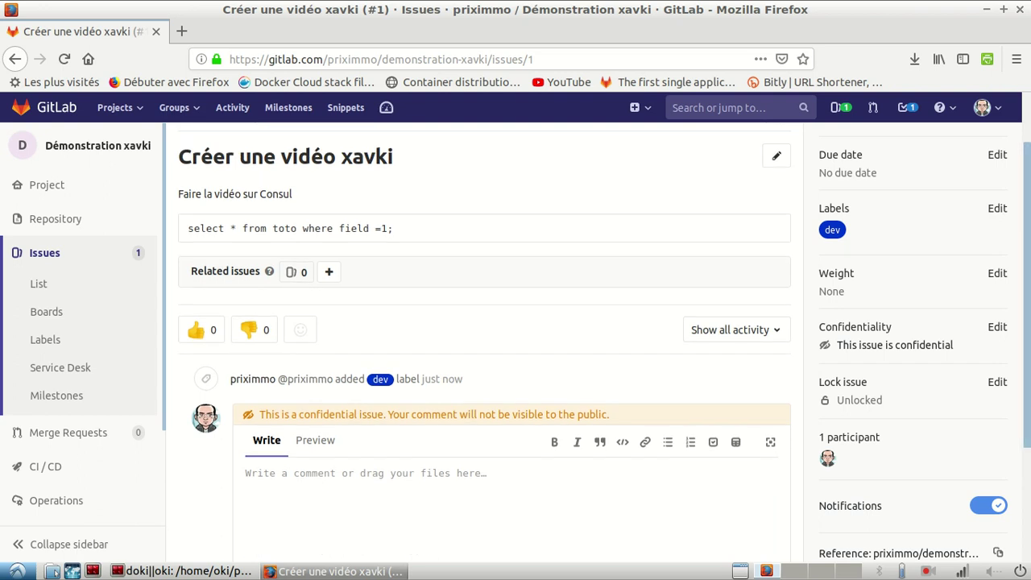
scroll(484, 338, up, 2)
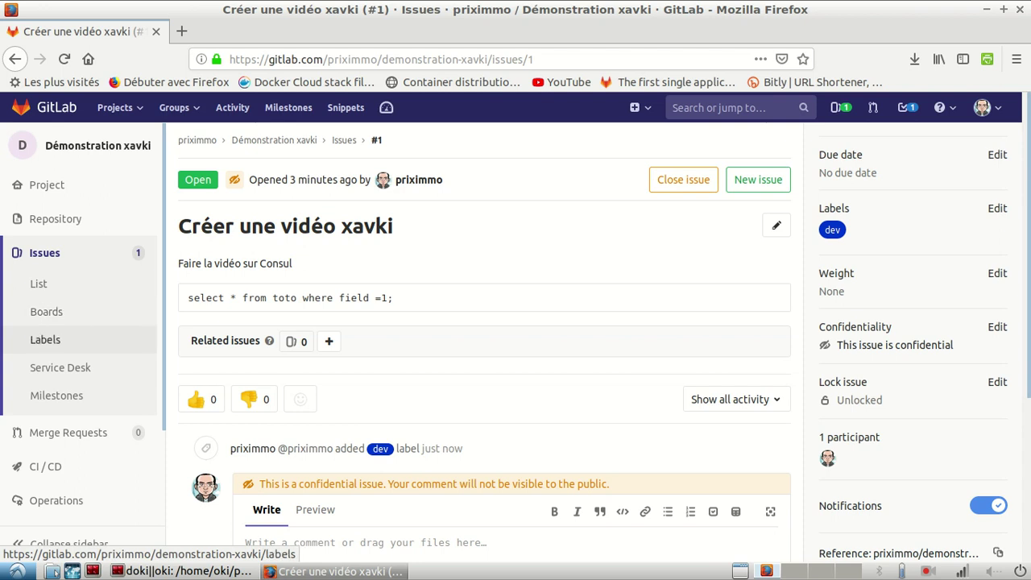
Open the project's issue board and view the Development board's name and scope settings without changing them
click(46, 312)
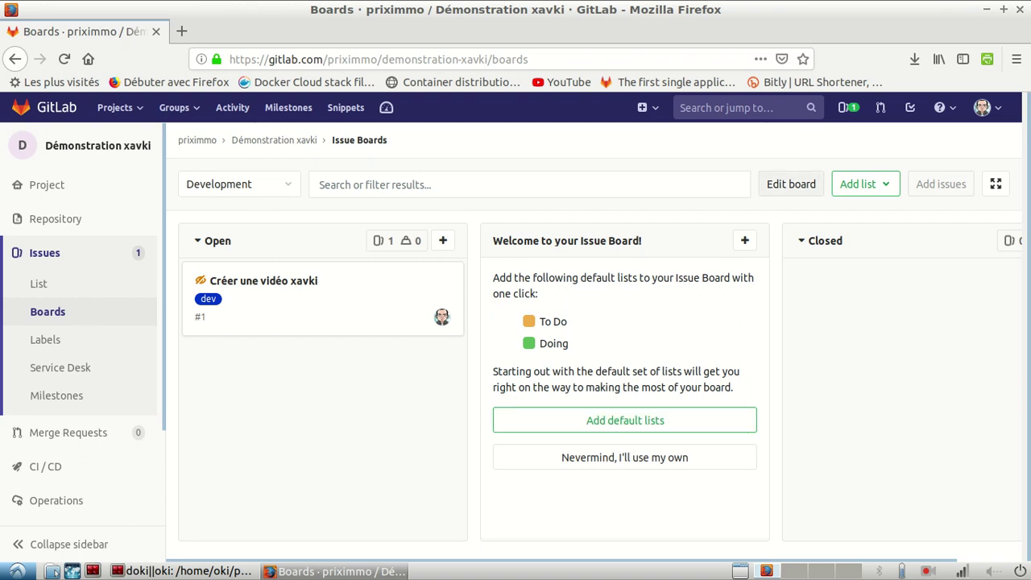
click(791, 183)
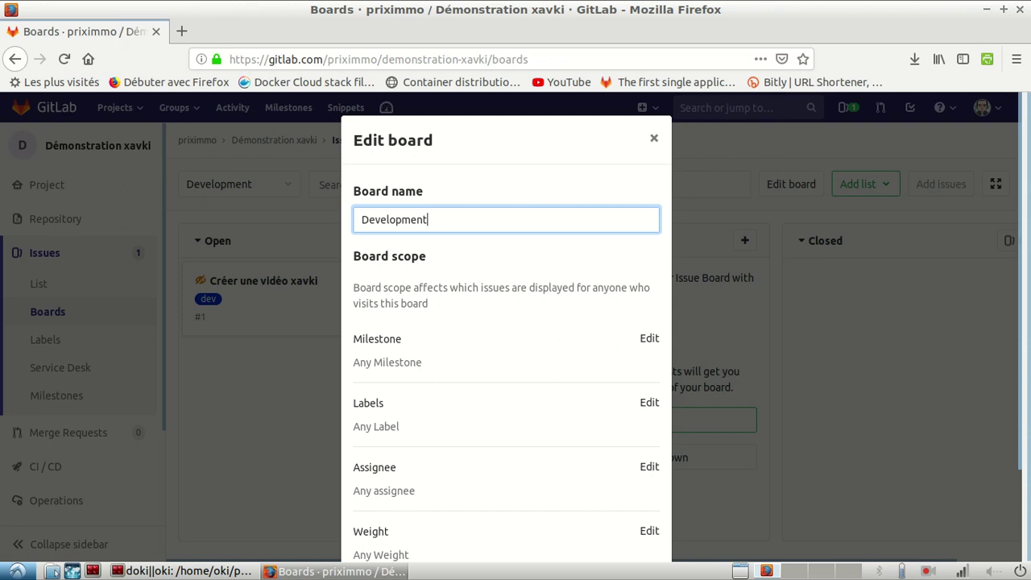
click(654, 139)
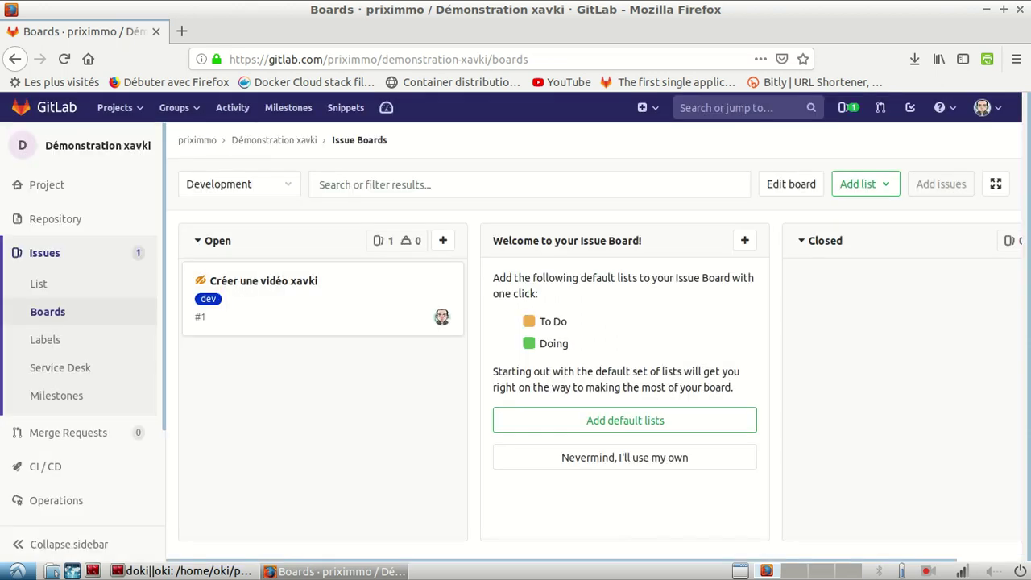
Add the default To Do and Doing lists to the Development board
click(745, 240)
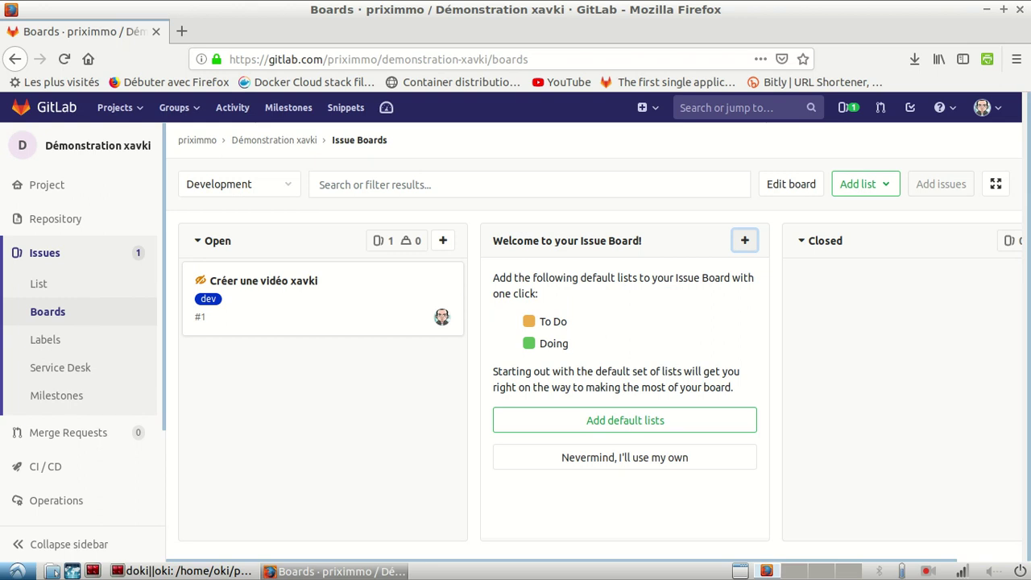
drag(626, 558, 693, 558)
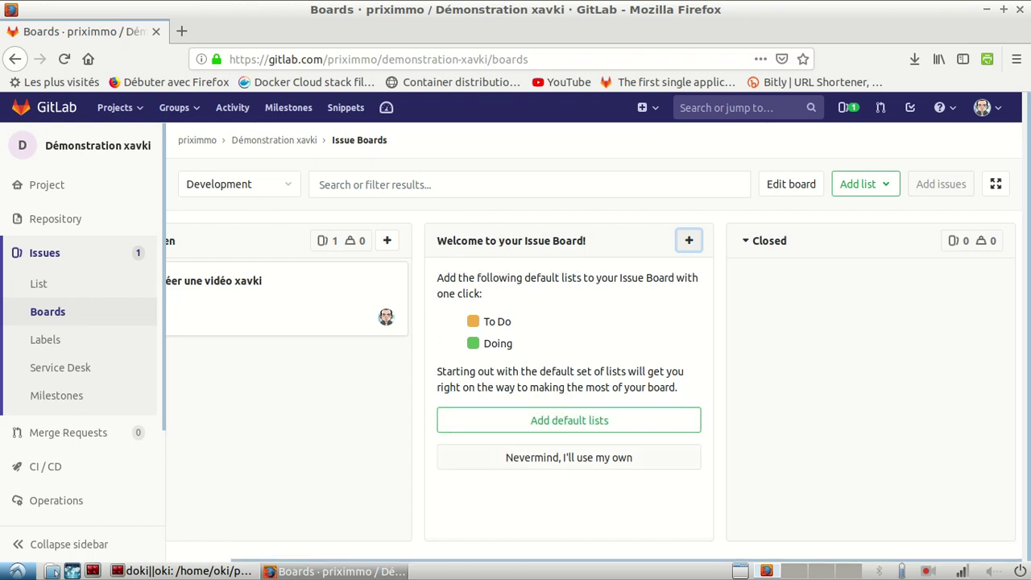
click(569, 420)
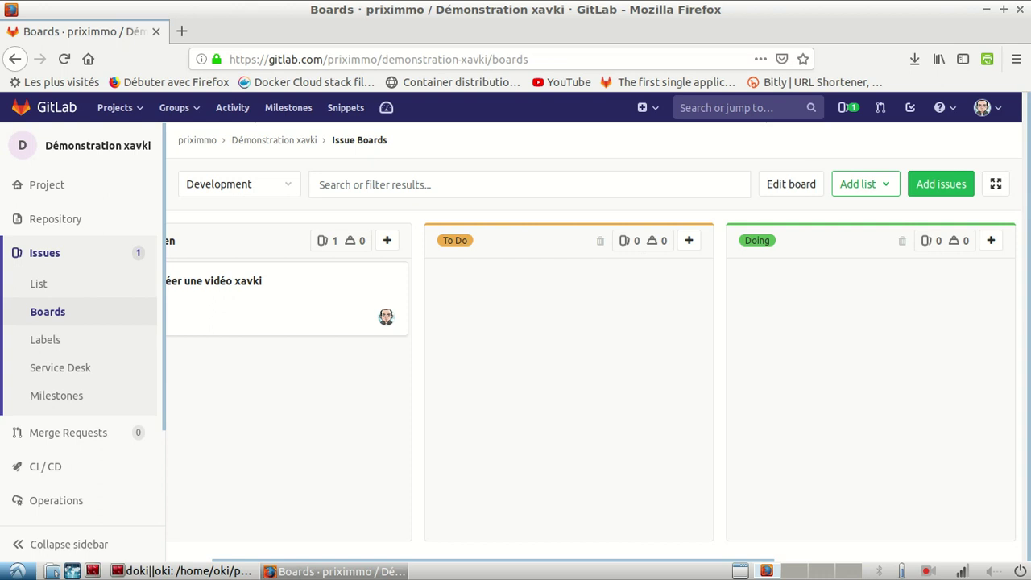
Look over the board's Open, To Do and Doing lists and show its available search filters
drag(484, 558, 435, 558)
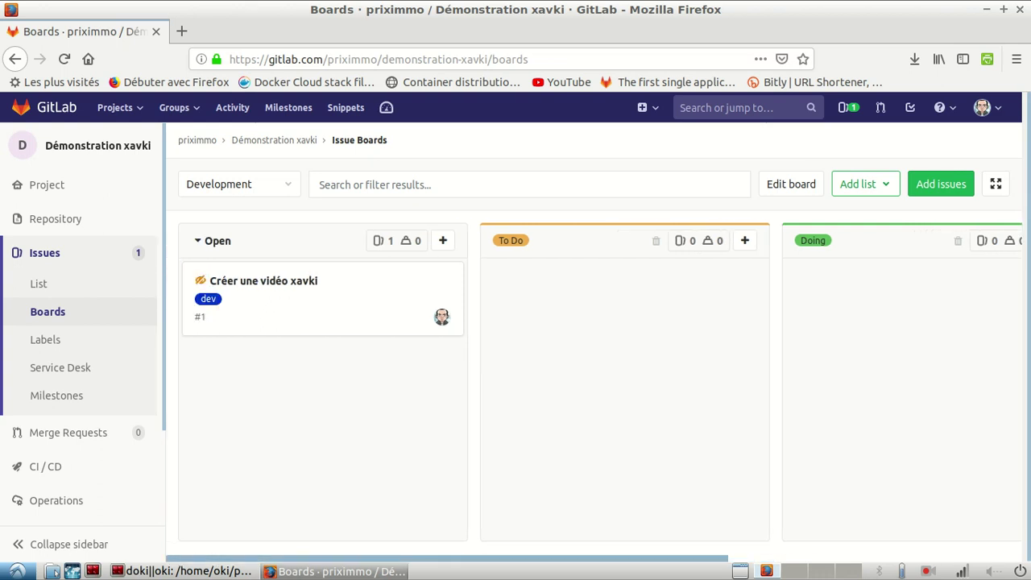
drag(435, 558, 442, 558)
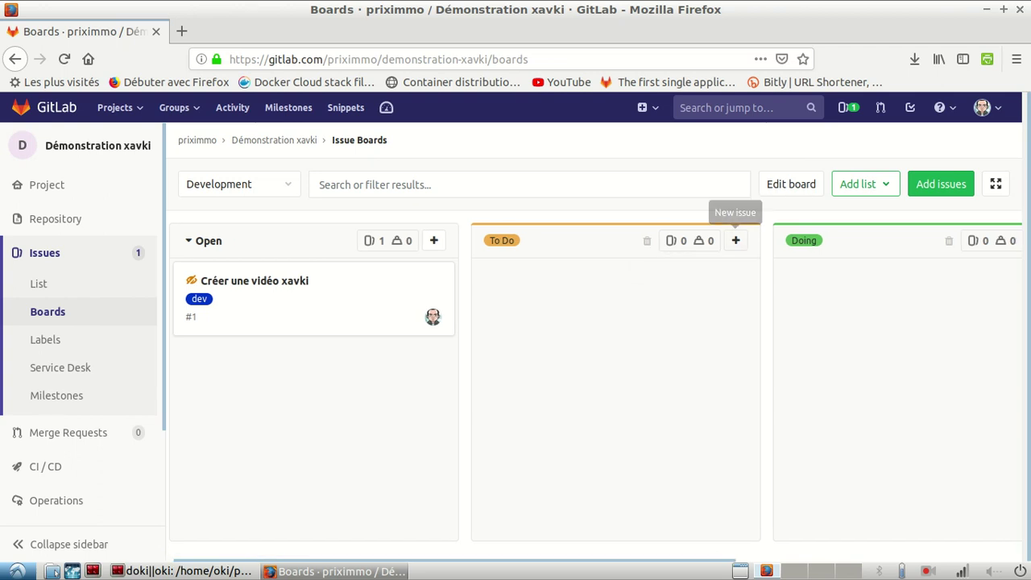
click(529, 185)
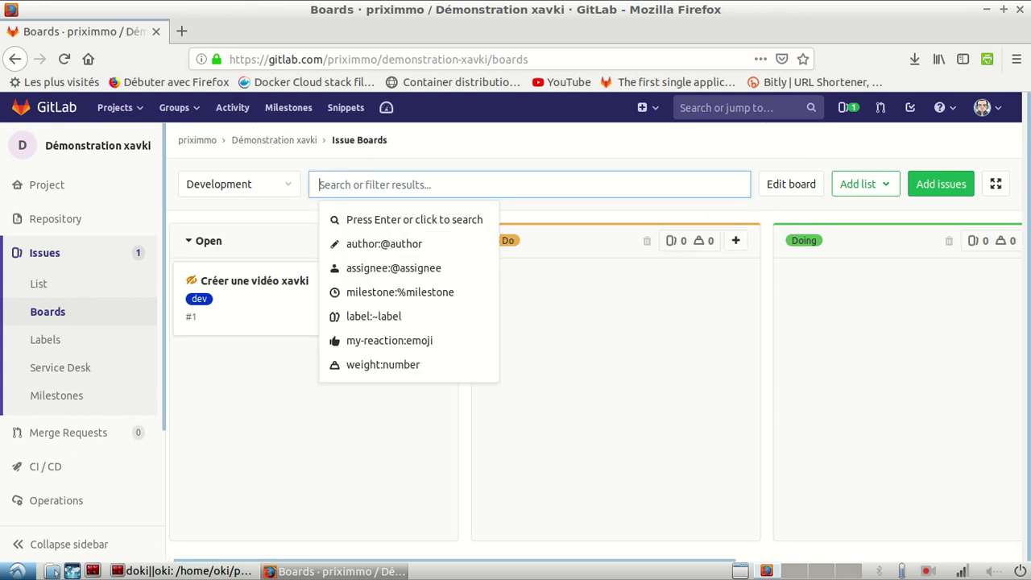
Add a list for the dev label to the Development board
click(240, 185)
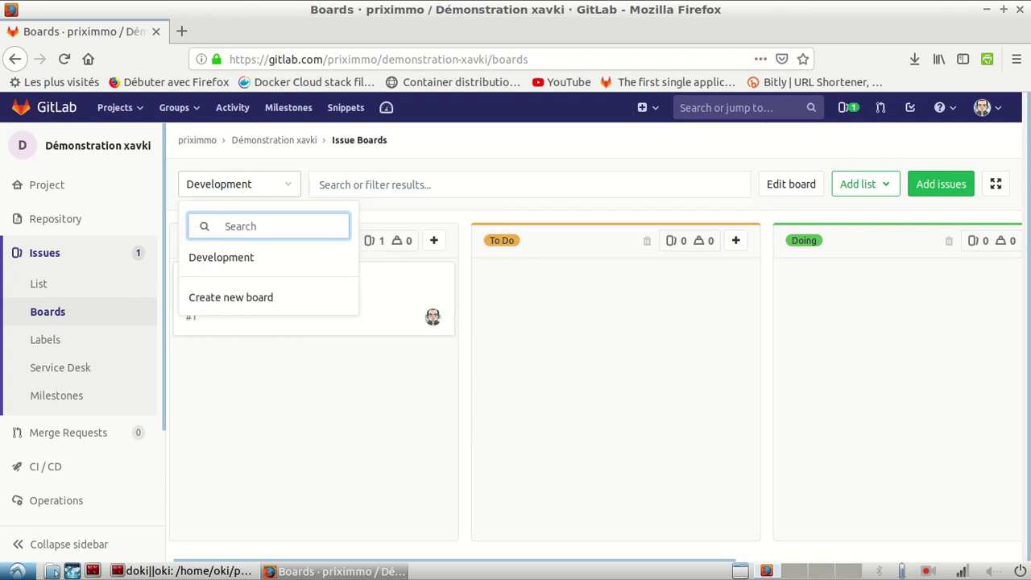
click(865, 184)
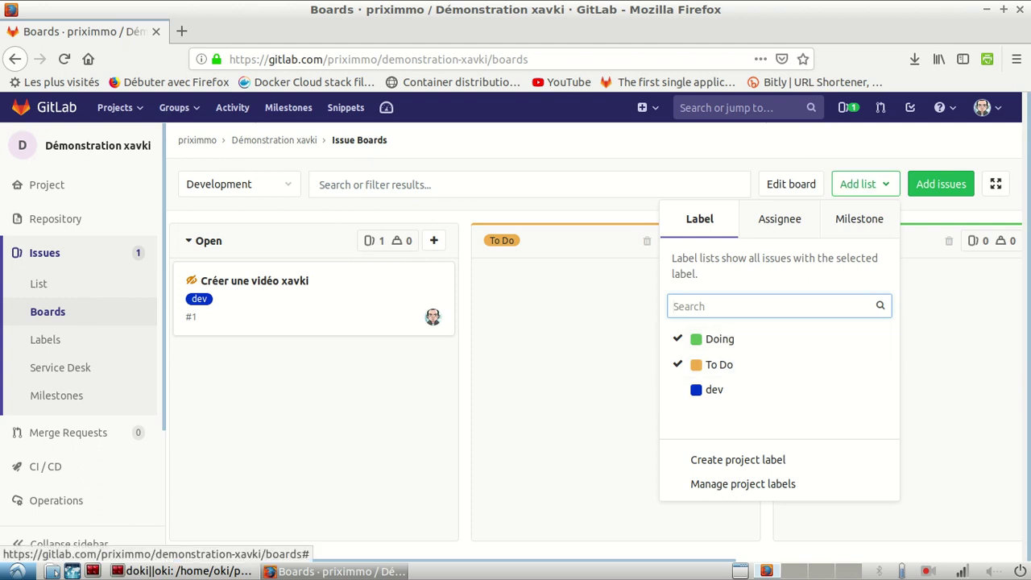
click(720, 365)
click(720, 339)
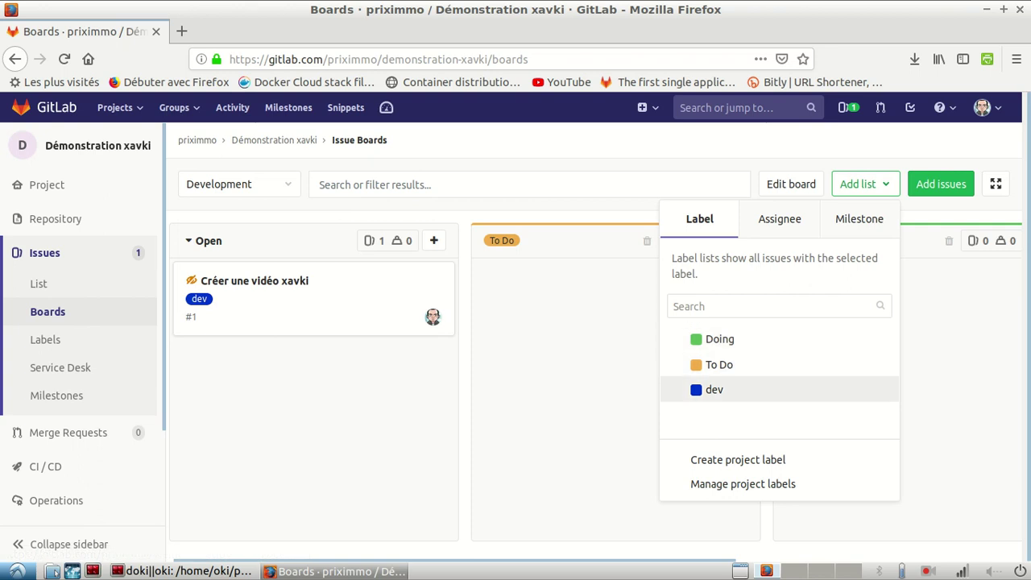
click(714, 390)
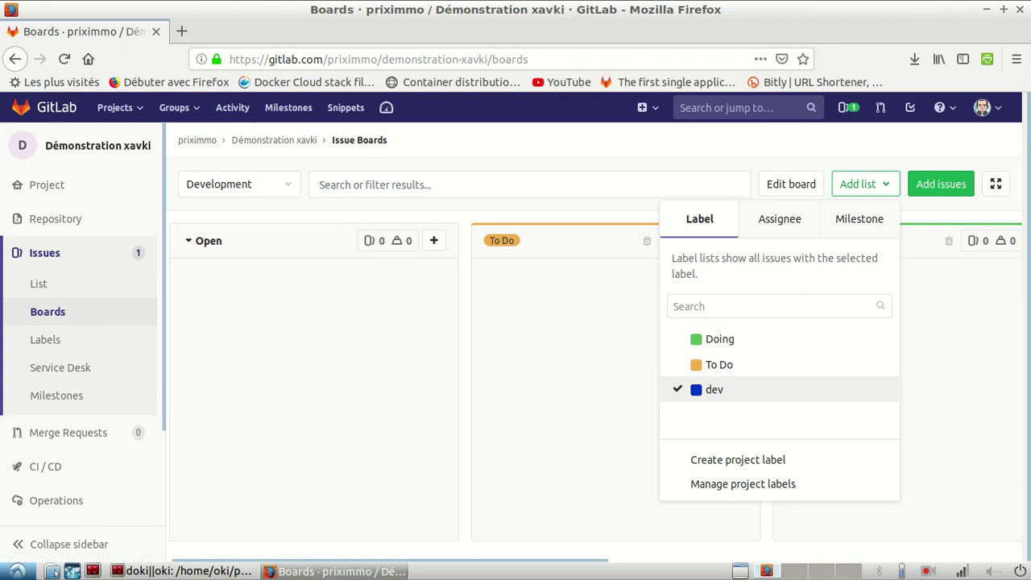
click(719, 365)
click(720, 365)
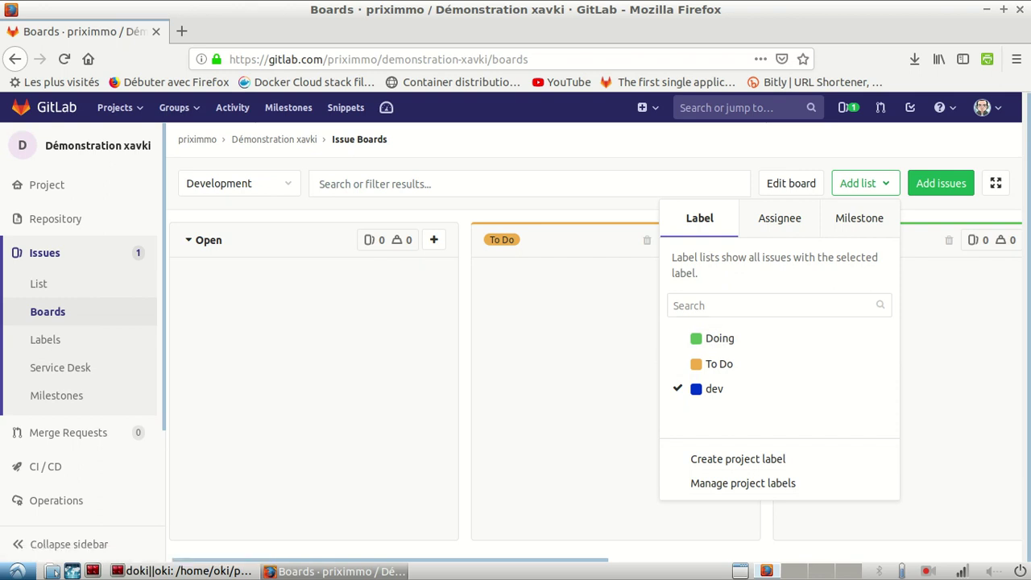
key(Escape)
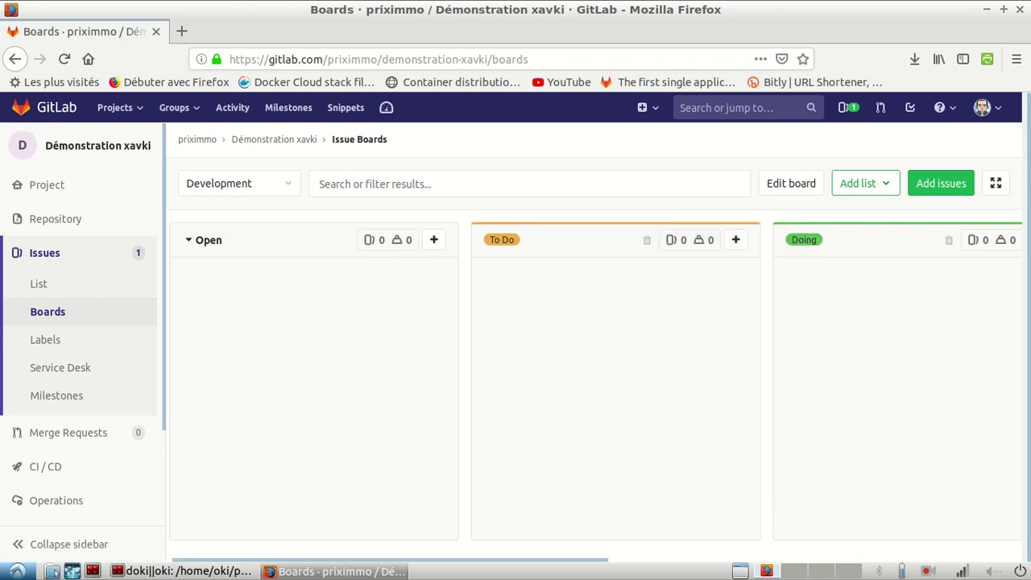
Look over the Development board's lists from Open to Closed and collapse the Closed list
drag(451, 559, 791, 559)
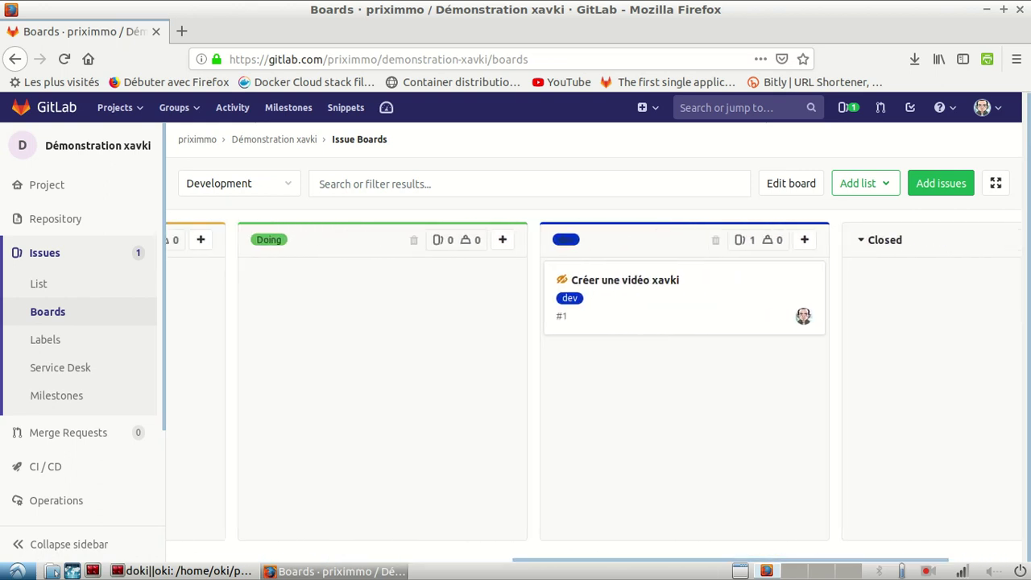
scroll(595, 392, left, 15)
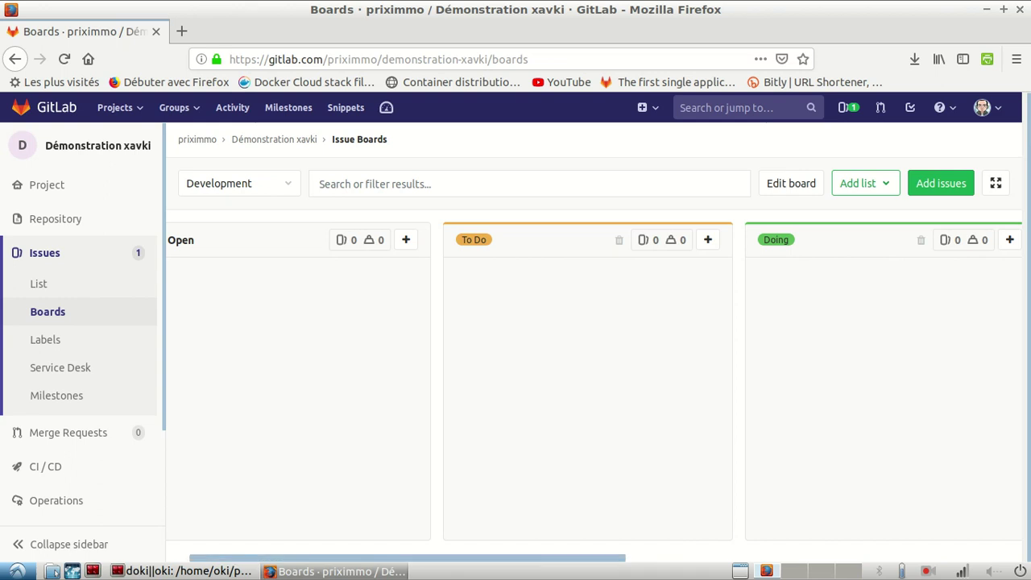
scroll(594, 392, right, 10)
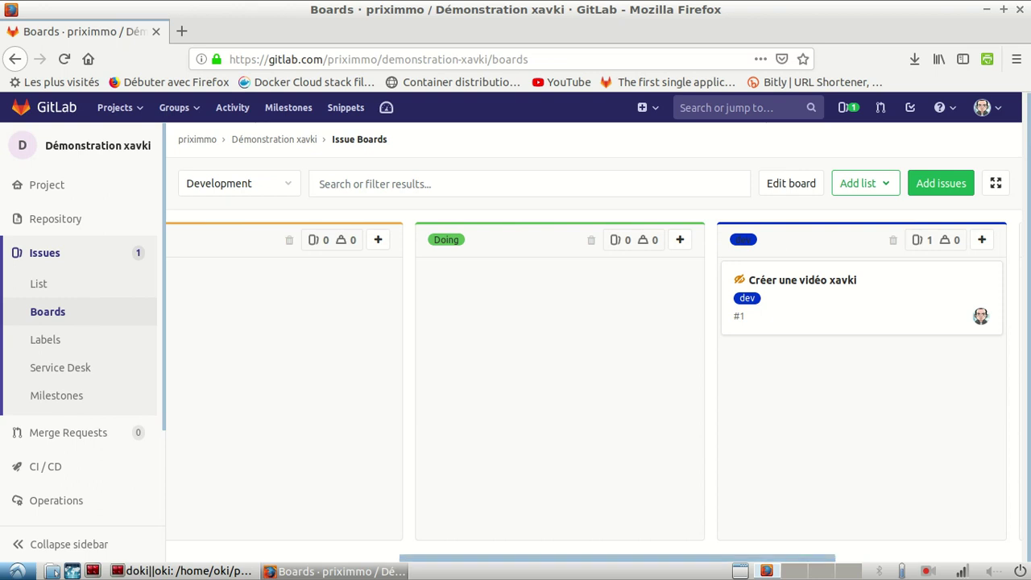
scroll(595, 391, right, 6)
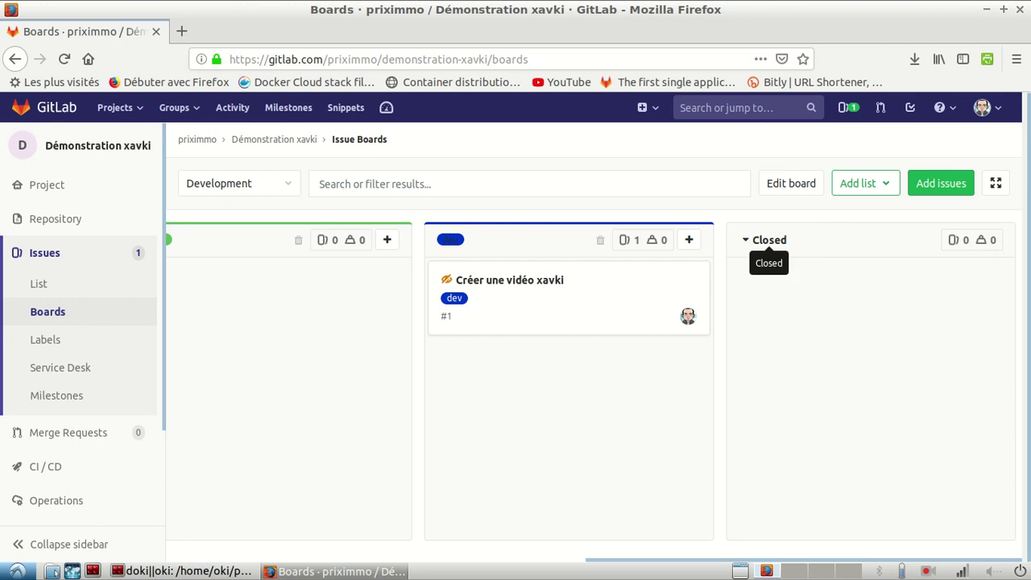
click(763, 241)
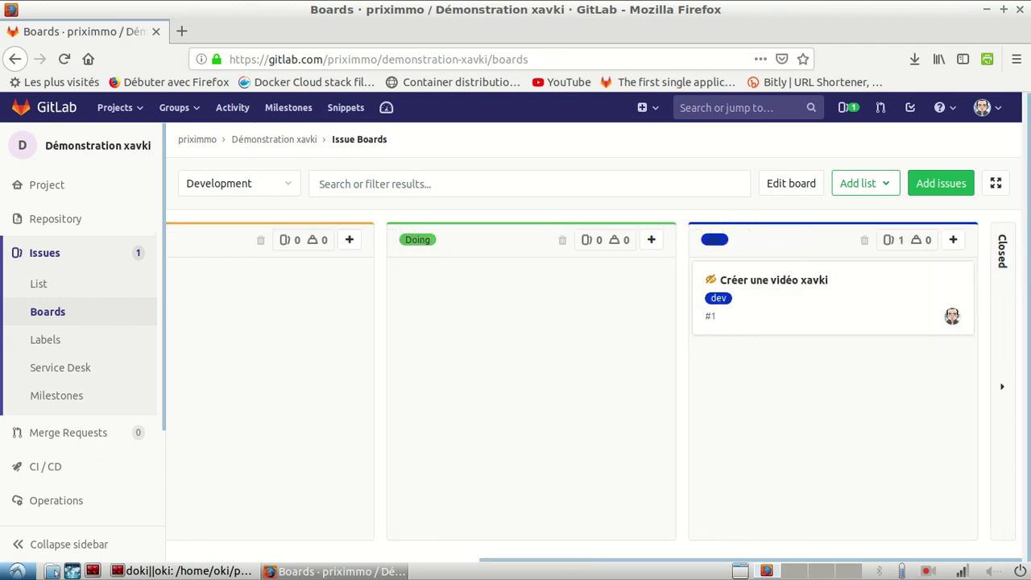
Add an assignee list for the project member to the Development board and view it beside the dev list
click(862, 183)
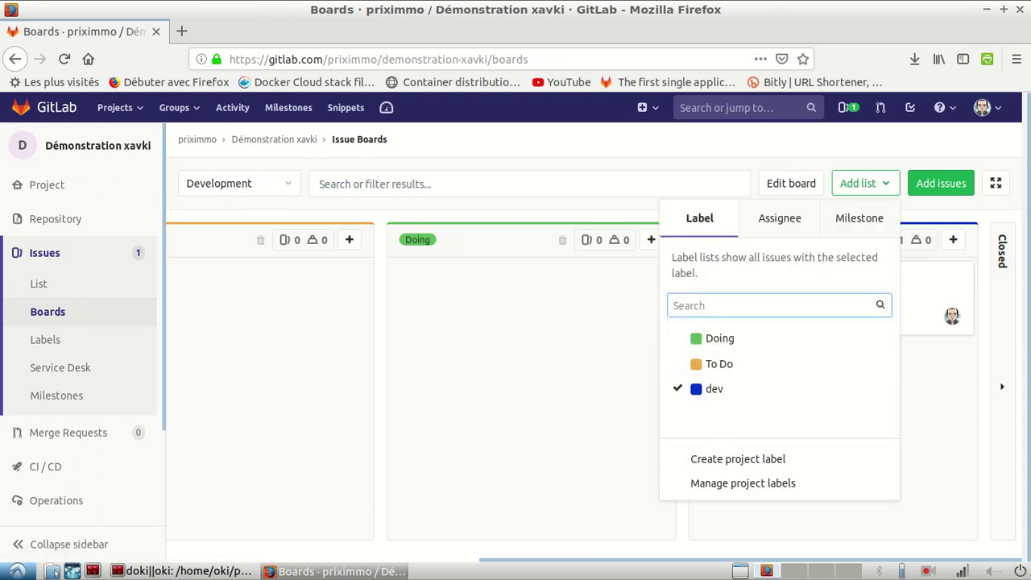
click(780, 218)
click(737, 344)
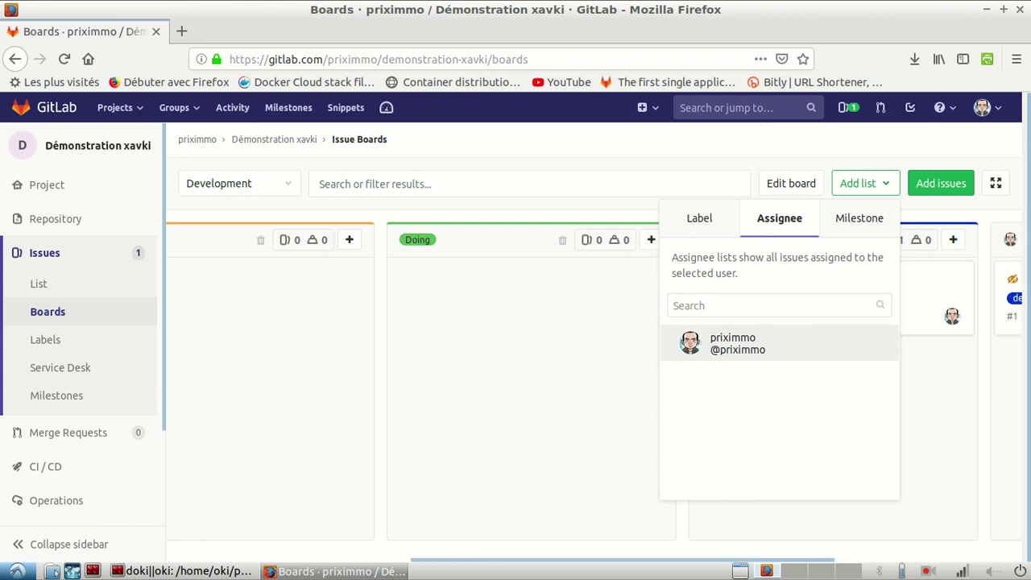
click(580, 379)
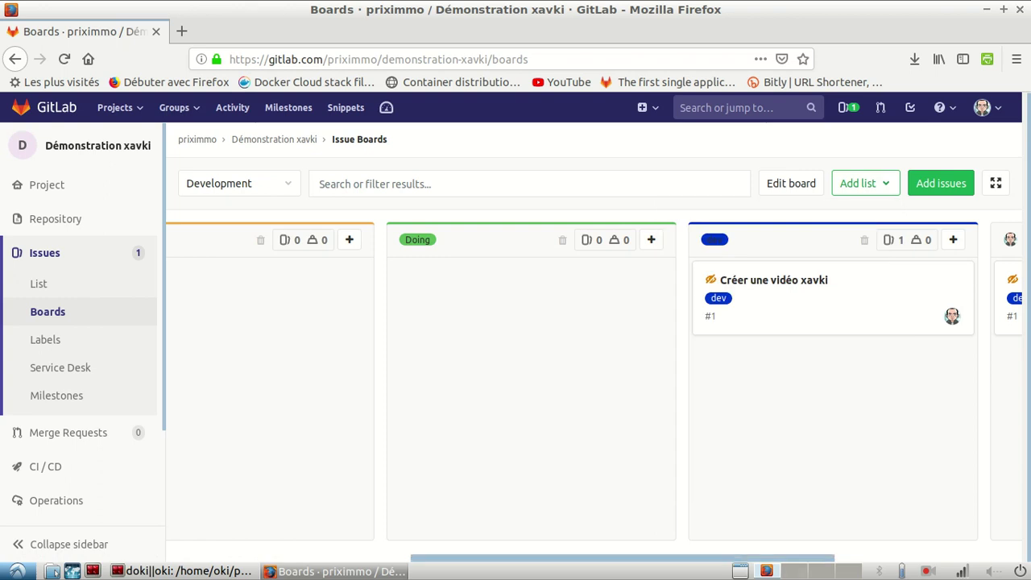
drag(612, 560, 799, 560)
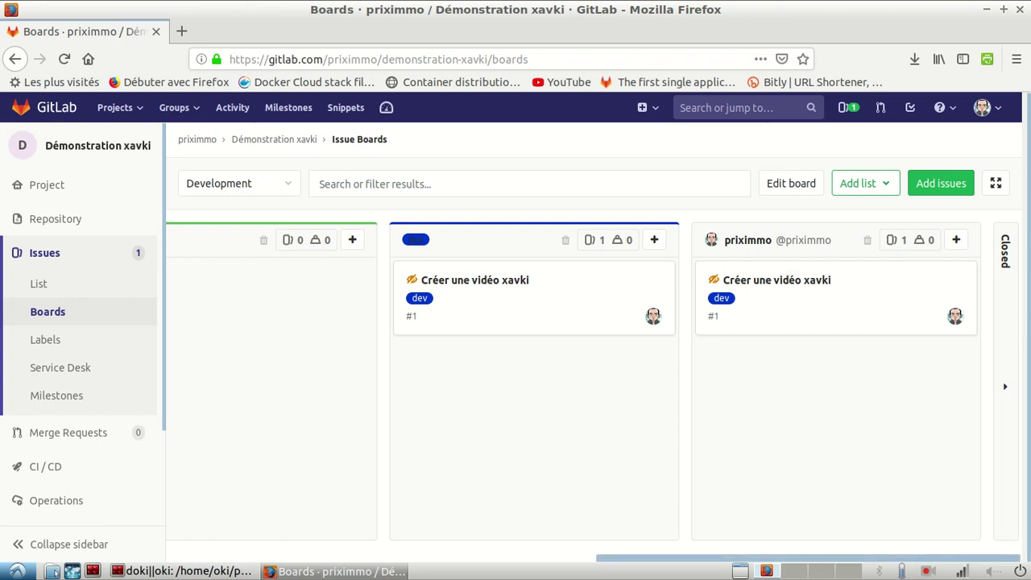
scroll(596, 379, left, 4)
scroll(596, 379, right, 2)
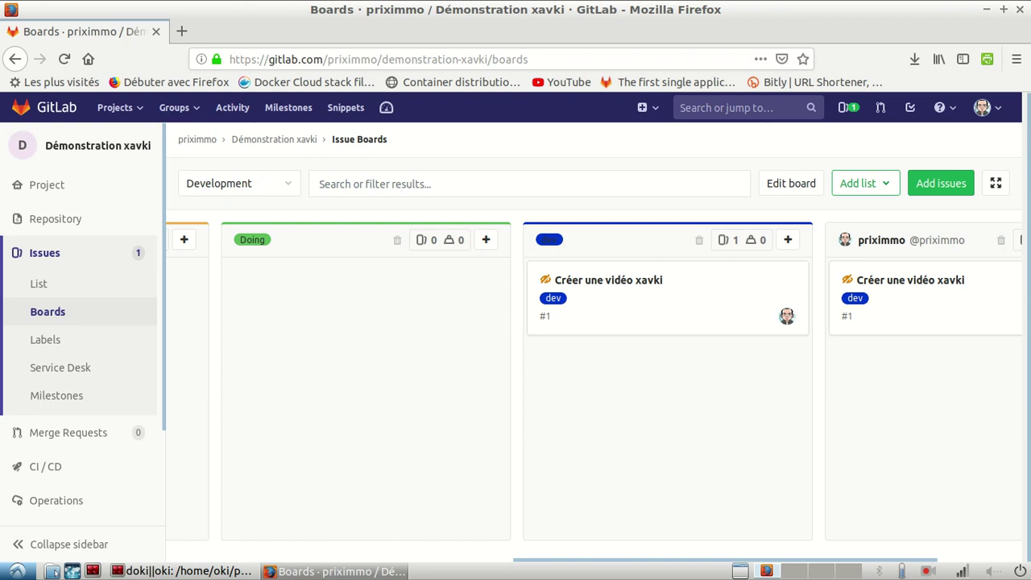
Delete the Doing and To Do lists from the Development board and collapse the Open list
scroll(596, 379, left, 7)
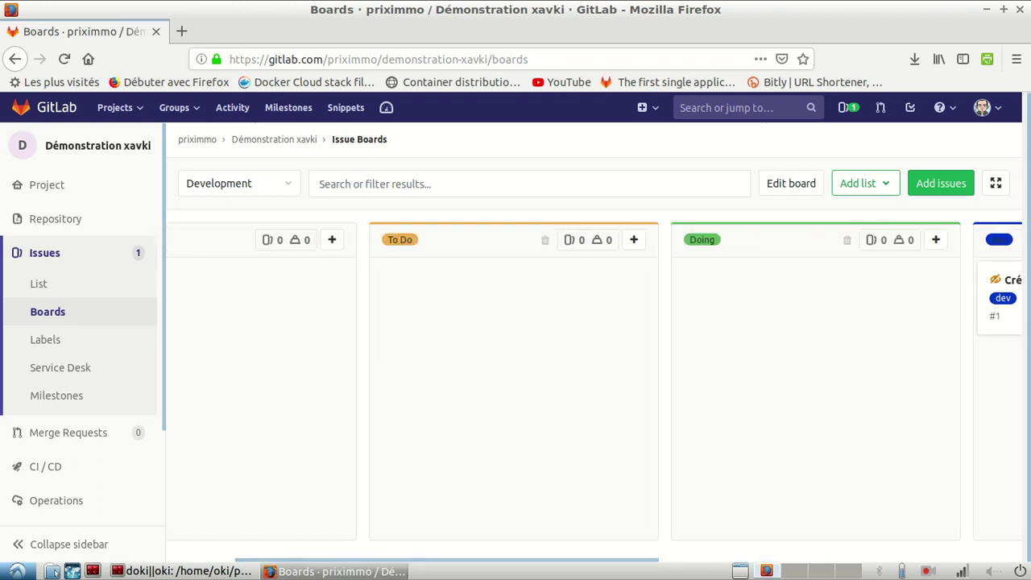
click(847, 239)
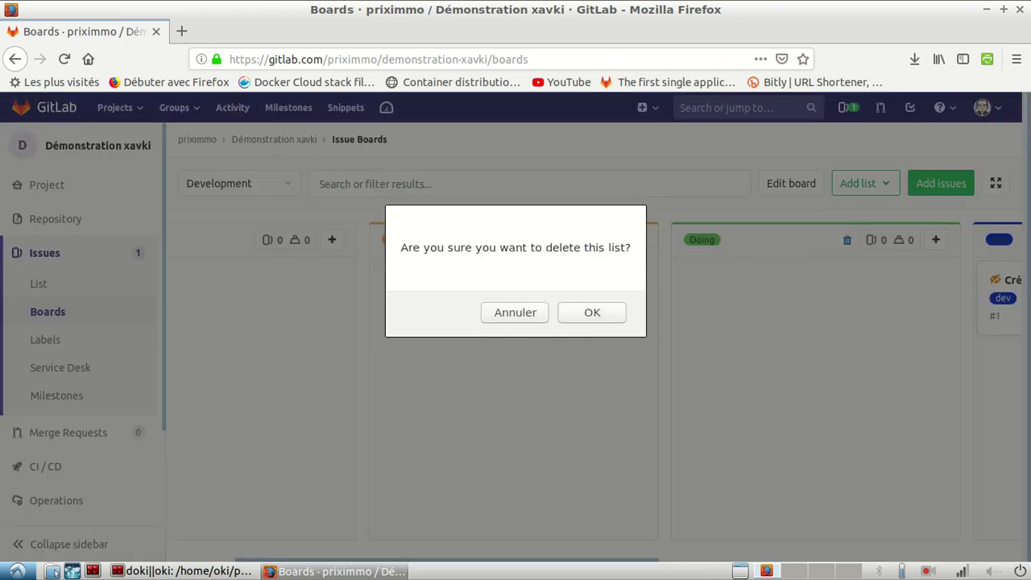
click(593, 313)
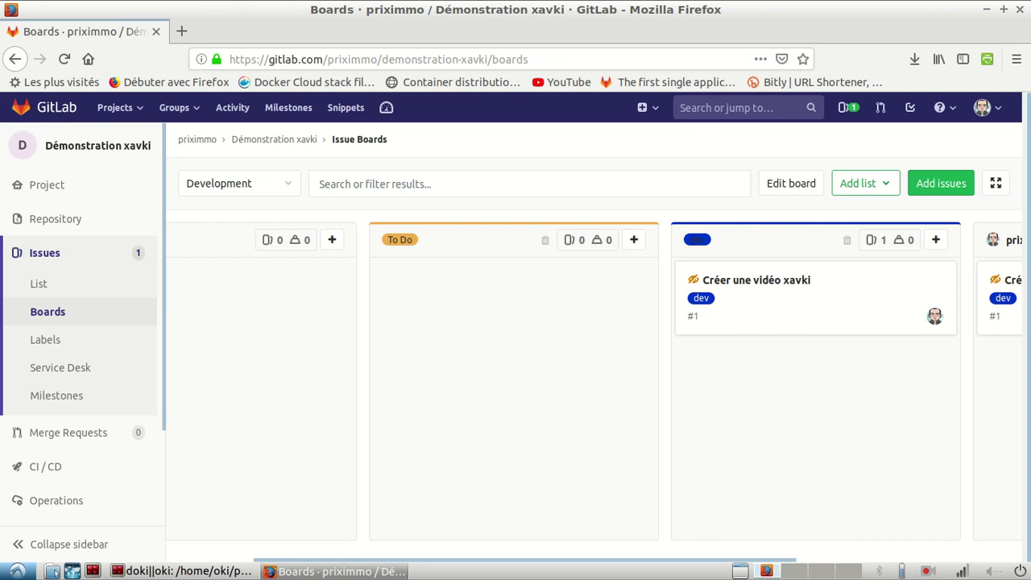
click(545, 240)
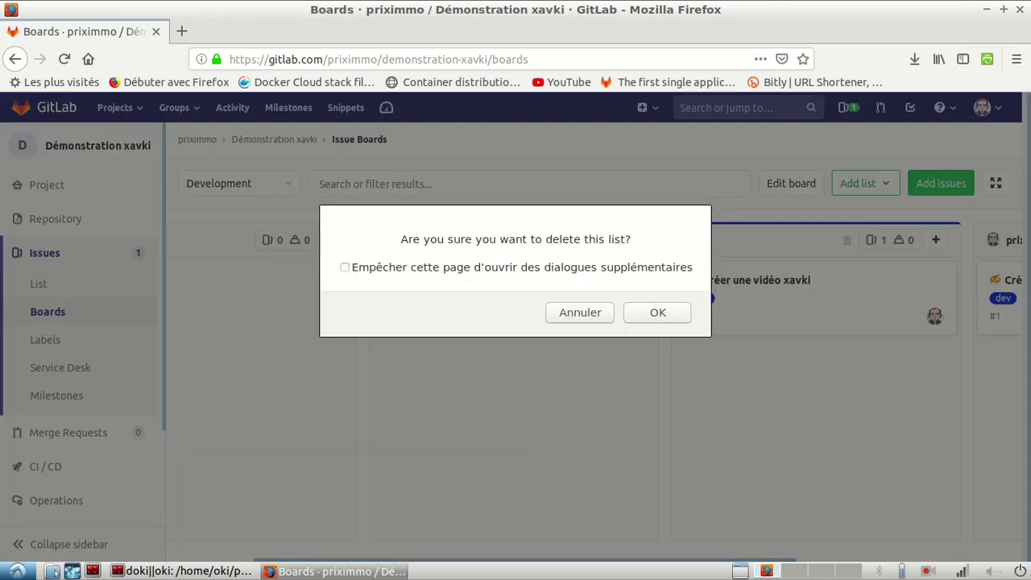
key(Return)
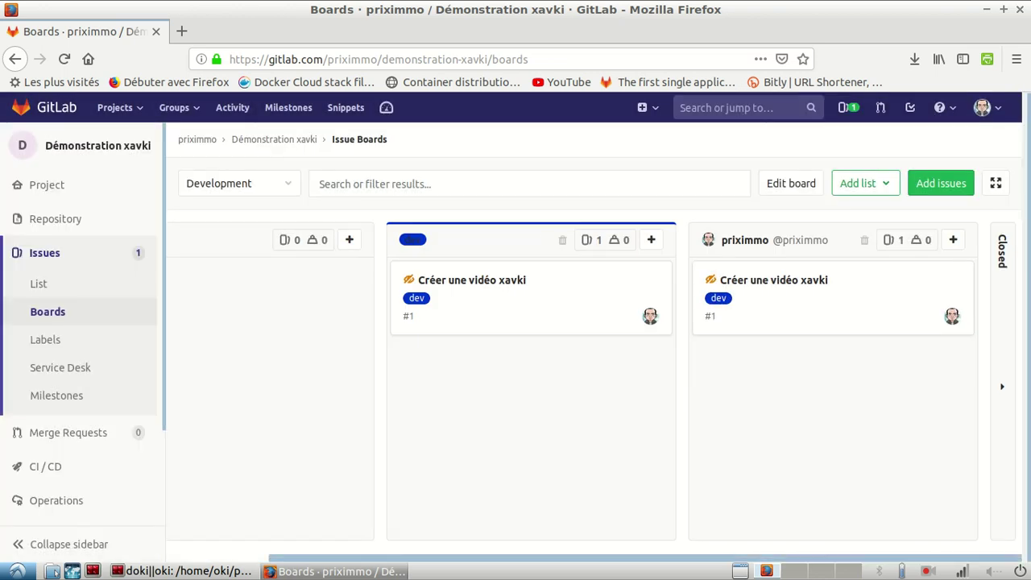
drag(581, 560, 476, 559)
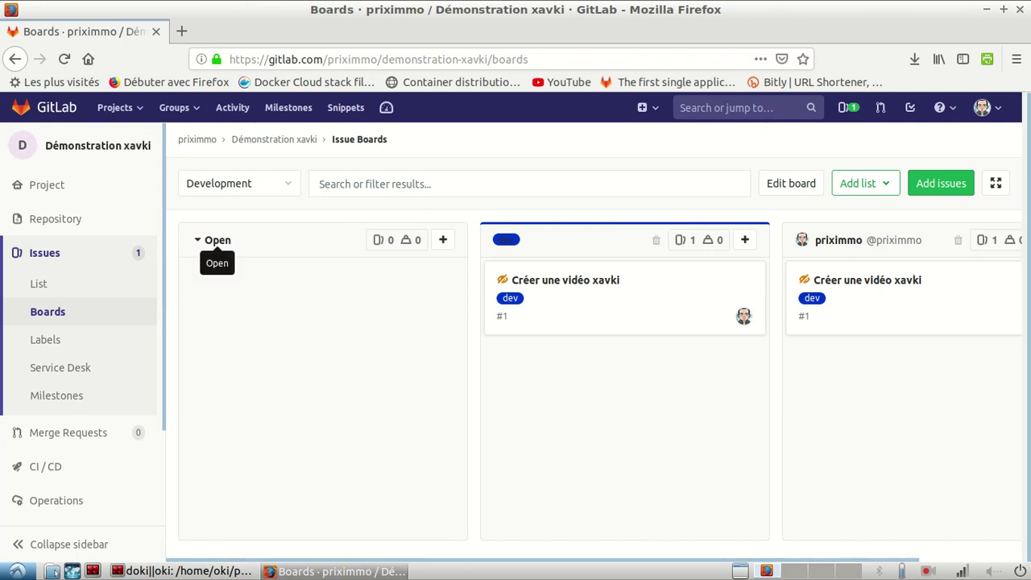
click(209, 240)
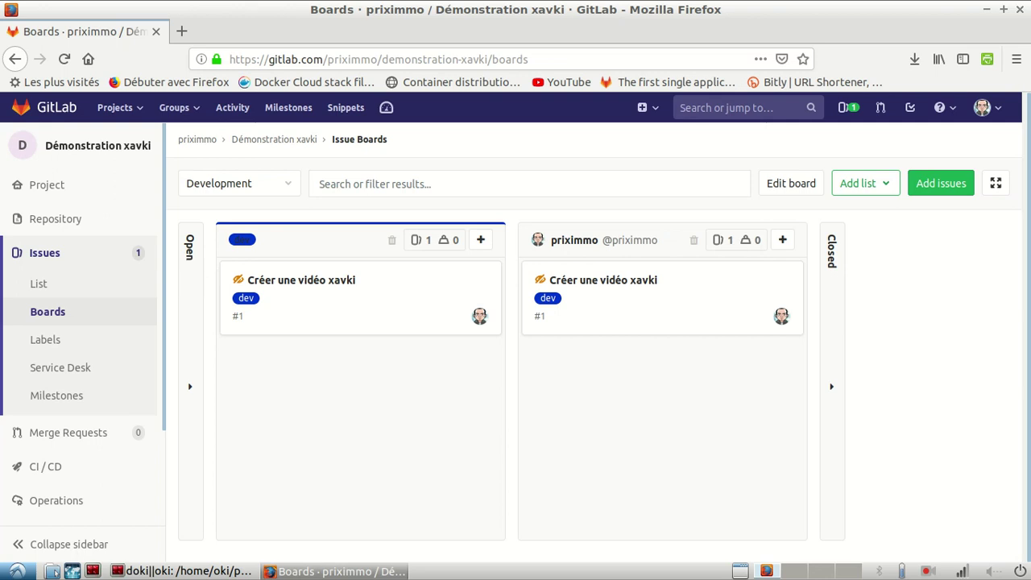
Switch to the terminal presentation, reveal the Labels and Service desk notes, and highlight "Pour ticket et merge requests"
click(183, 572)
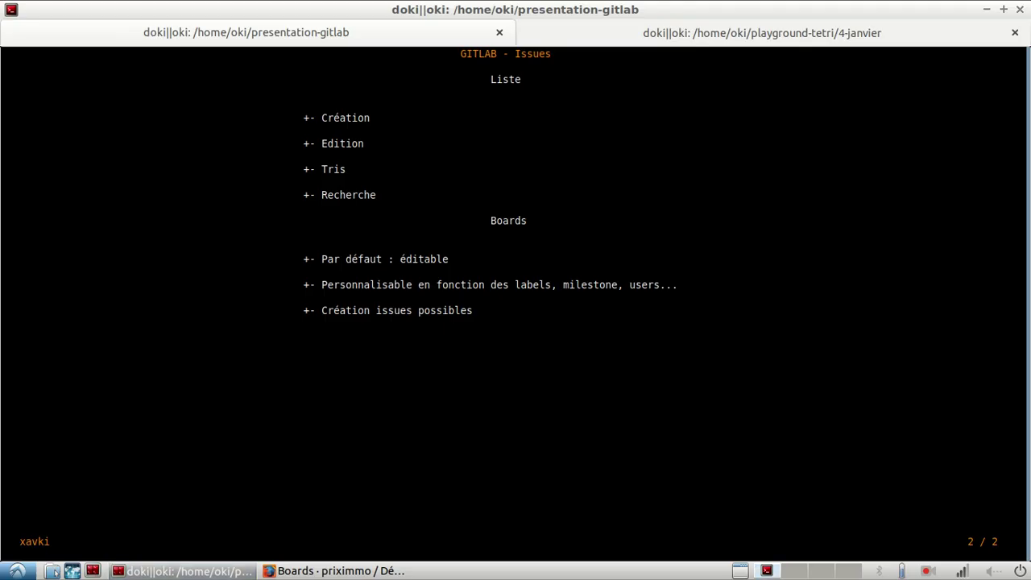
key(Right)
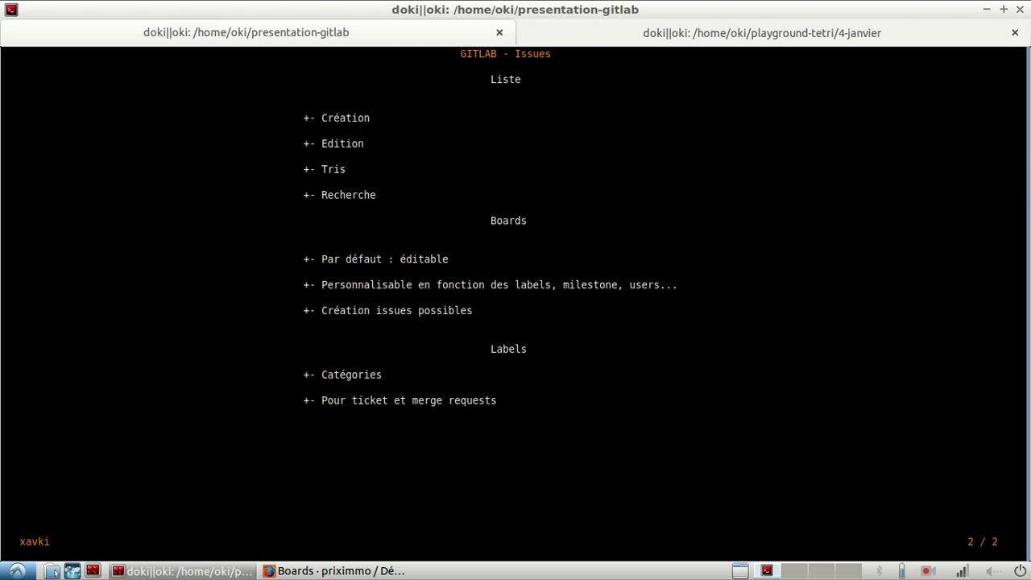
key(space)
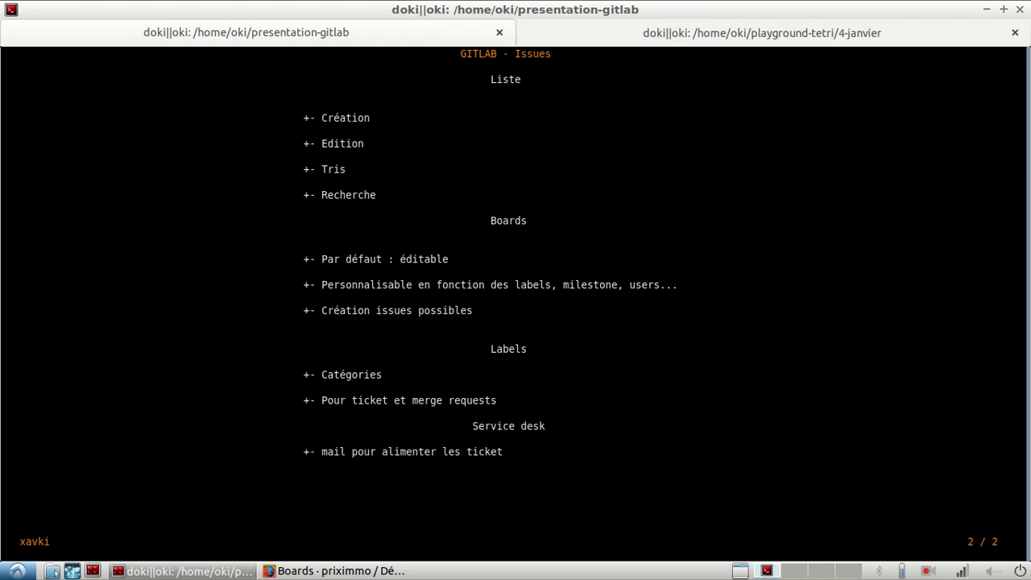
triple_click(410, 400)
drag(316, 401, 515, 400)
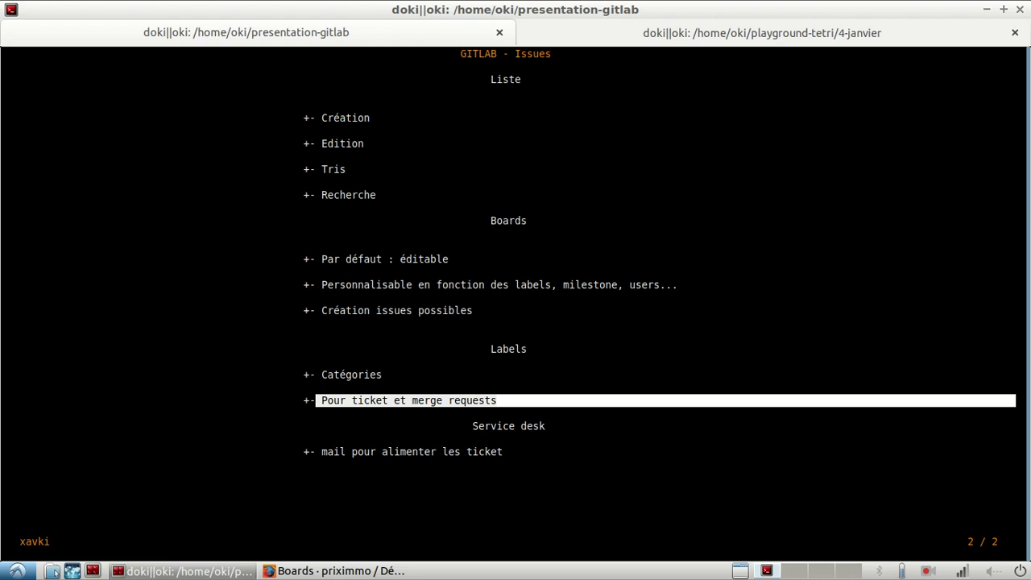
Return to Firefox, open the project's Service Desk page and examine the incoming email address for creating issues
click(334, 571)
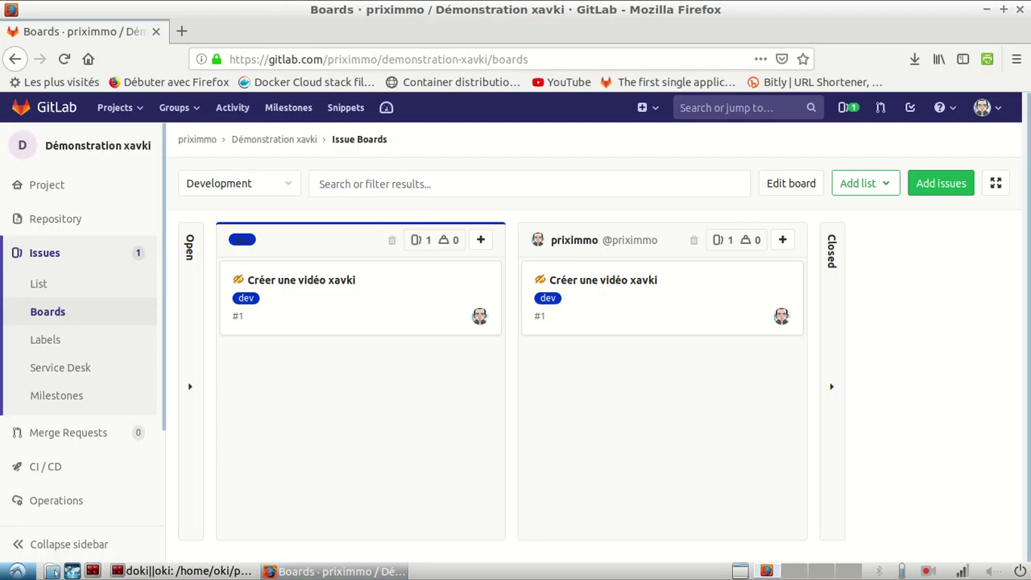
click(60, 367)
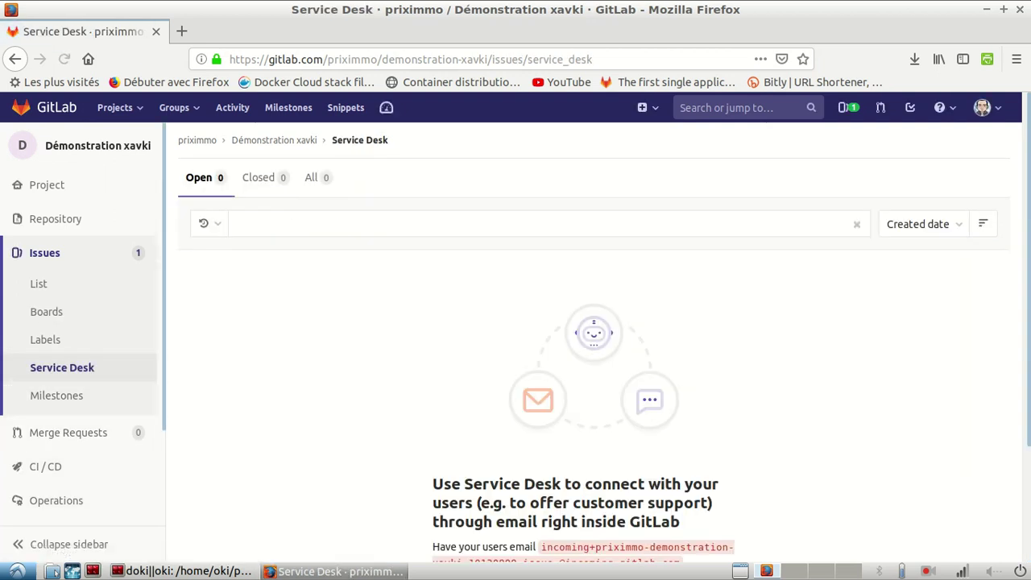
scroll(597, 343, down, 3)
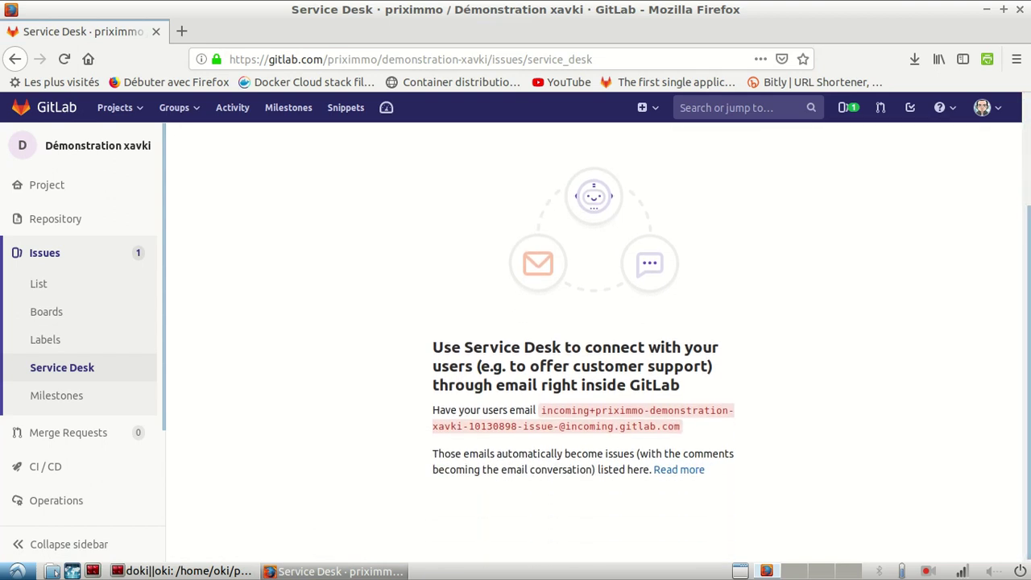
drag(541, 410, 681, 426)
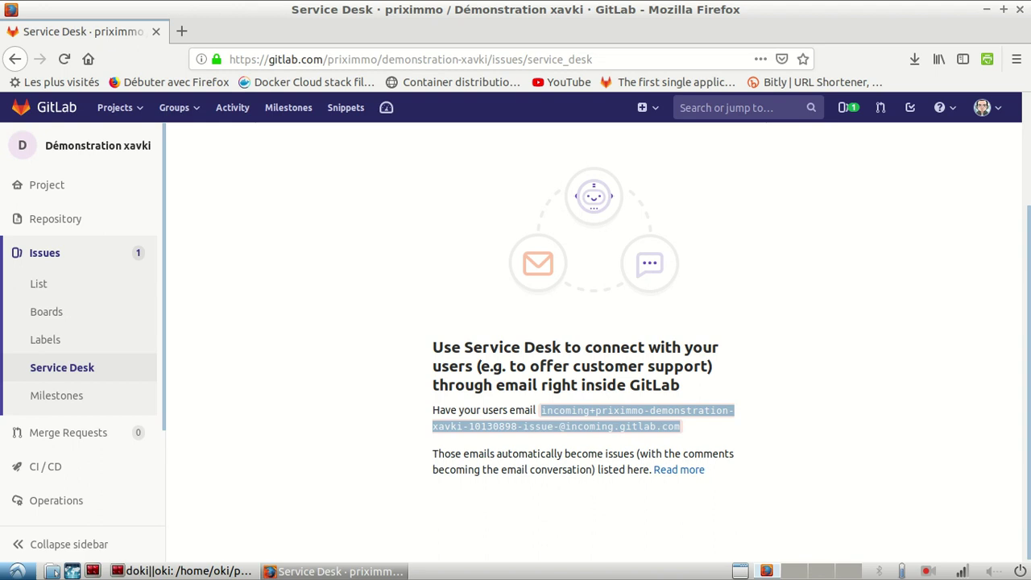
drag(1027, 383, 1027, 331)
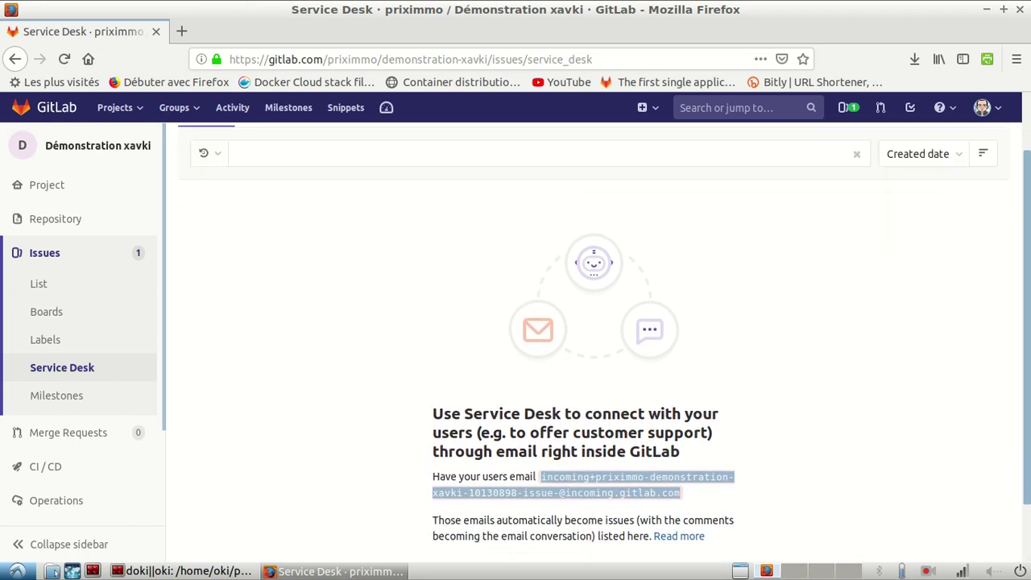
scroll(594, 343, up, 2)
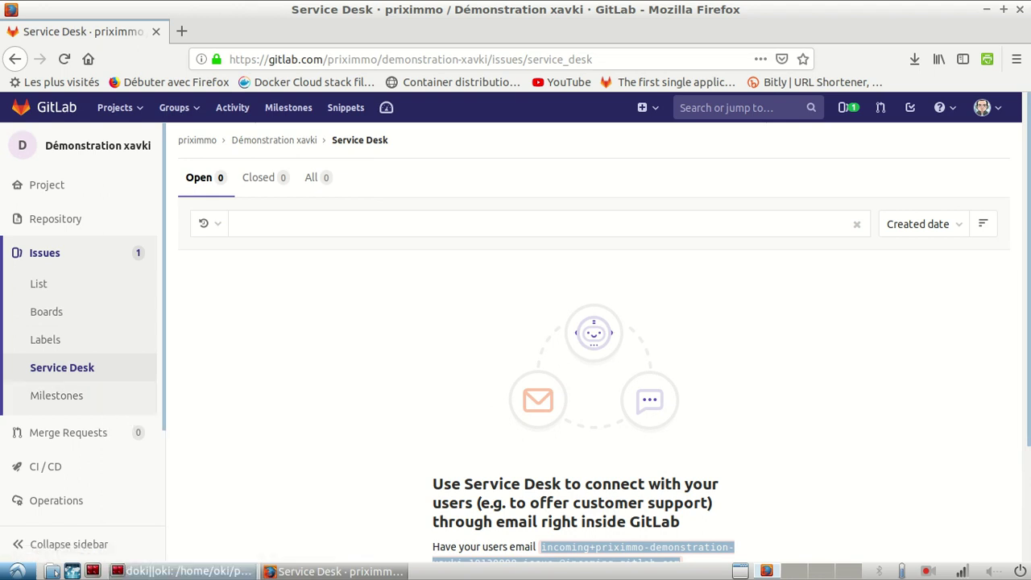
Reveal the Milestone notes in the terminal presentation and switch back to the Service Desk page in Firefox
click(184, 571)
key(space)
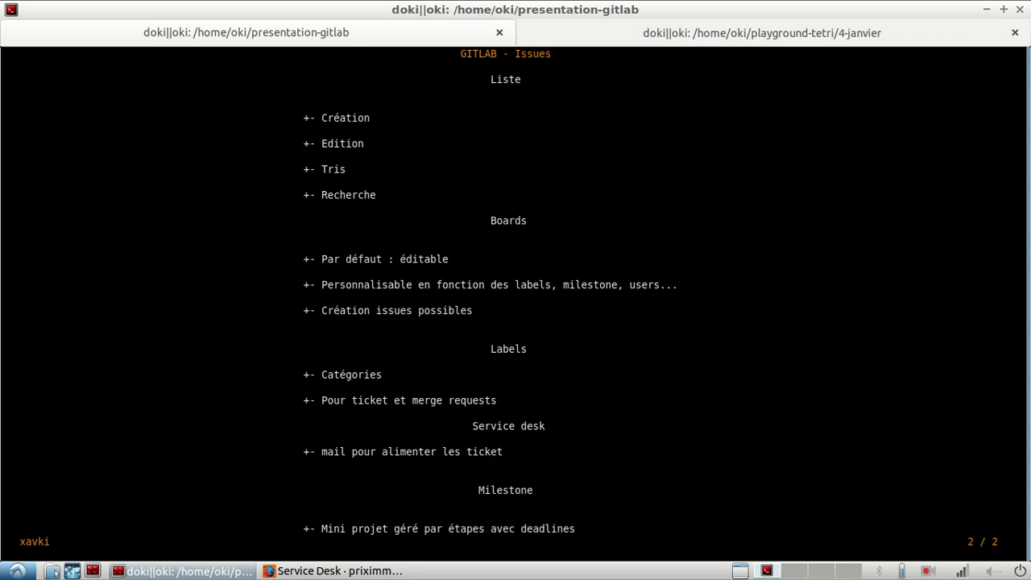
click(335, 570)
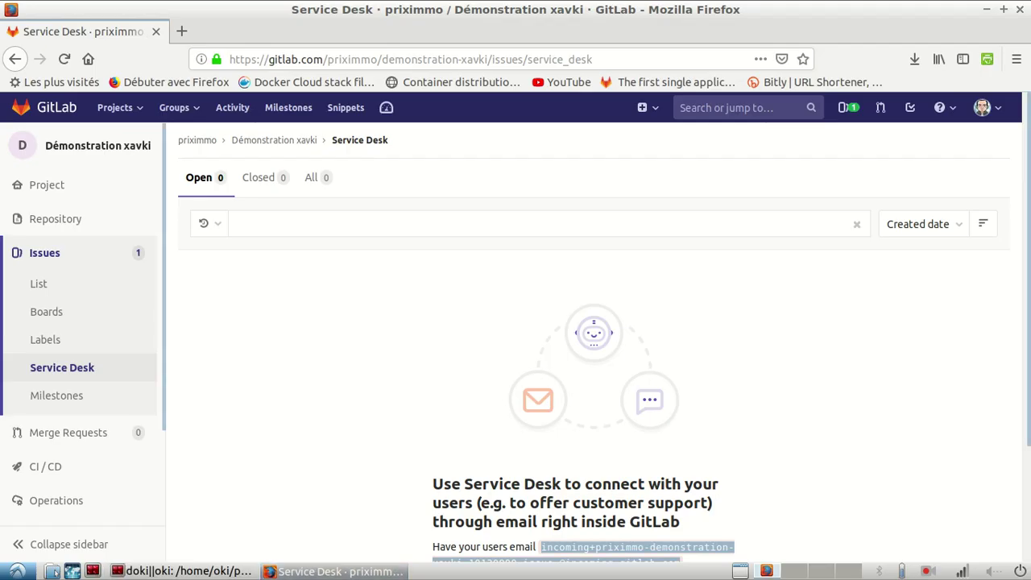
Create a project milestone titled "Chaine youtube évolution" with no description, start date or due date
click(57, 396)
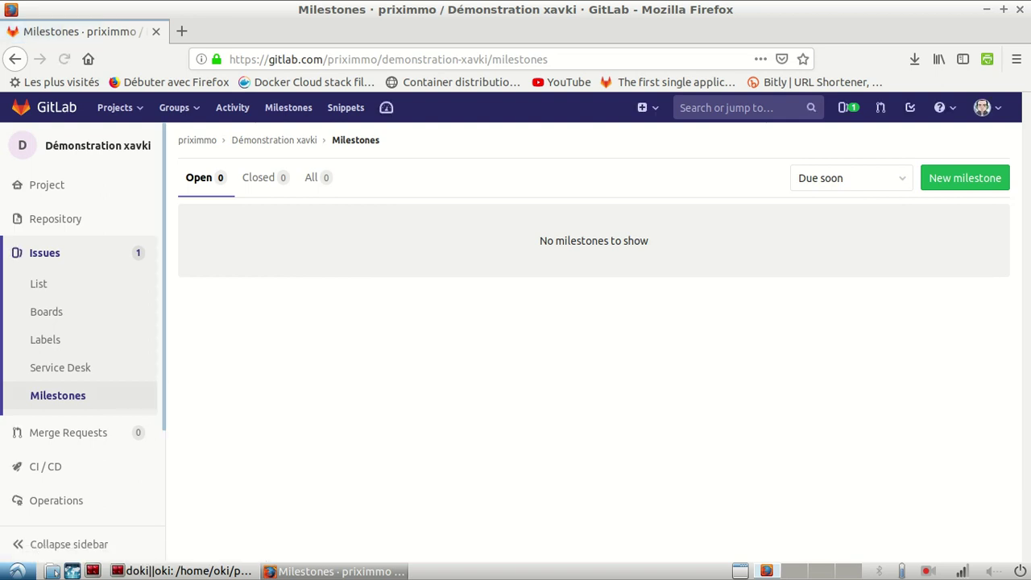
click(966, 178)
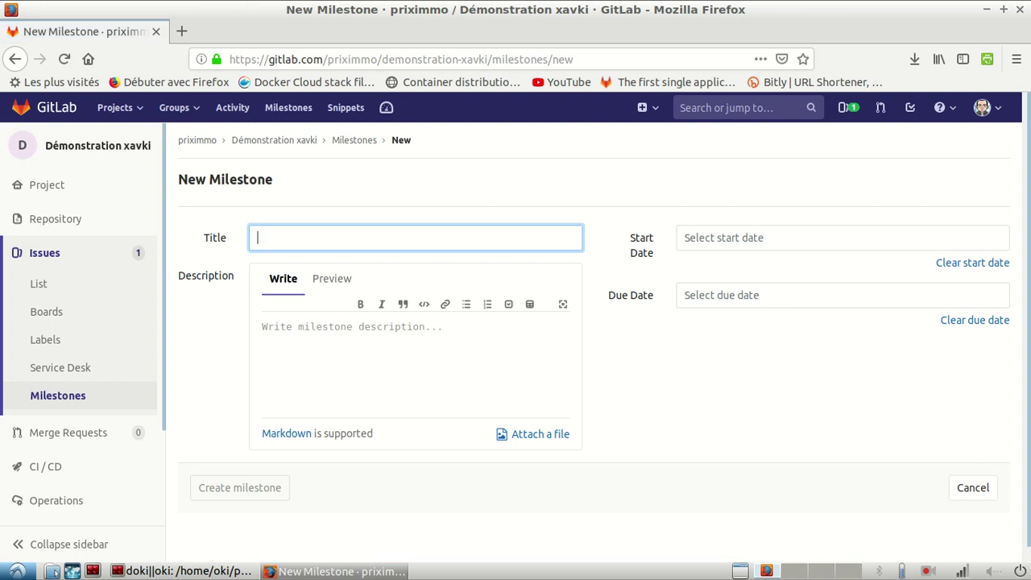
text(Chaine youtube)
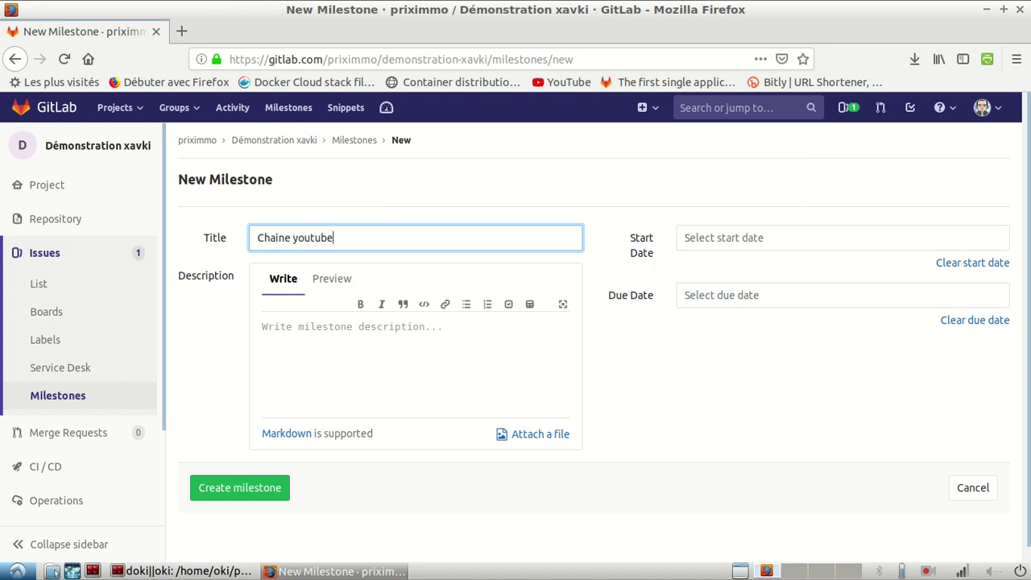
text( évolution)
click(322, 338)
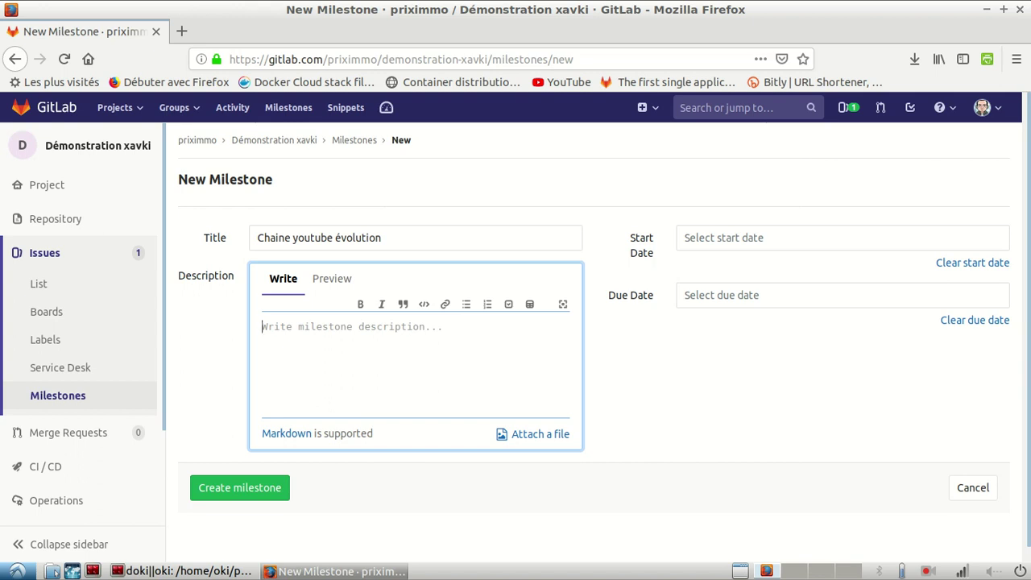
click(794, 296)
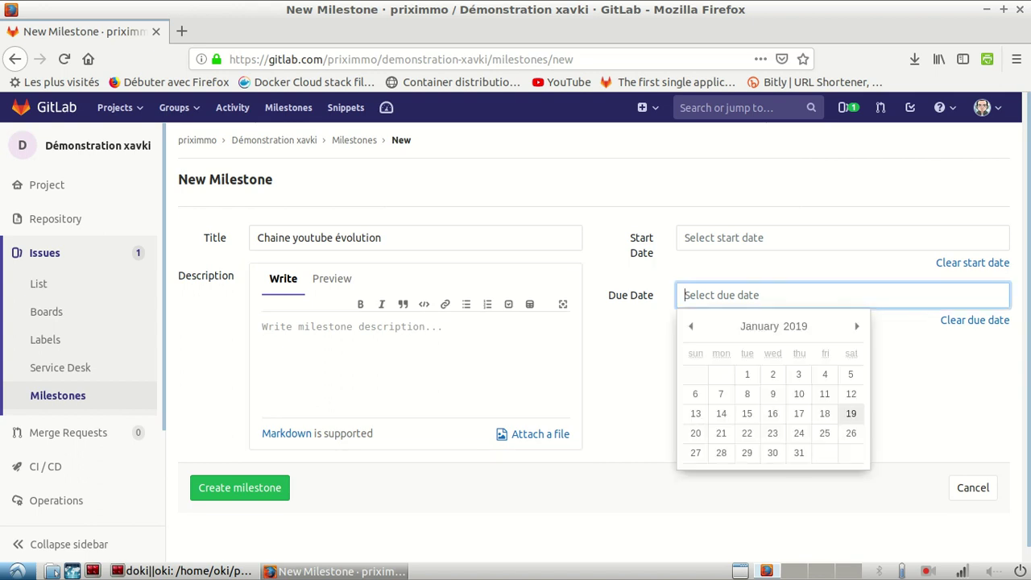
click(794, 238)
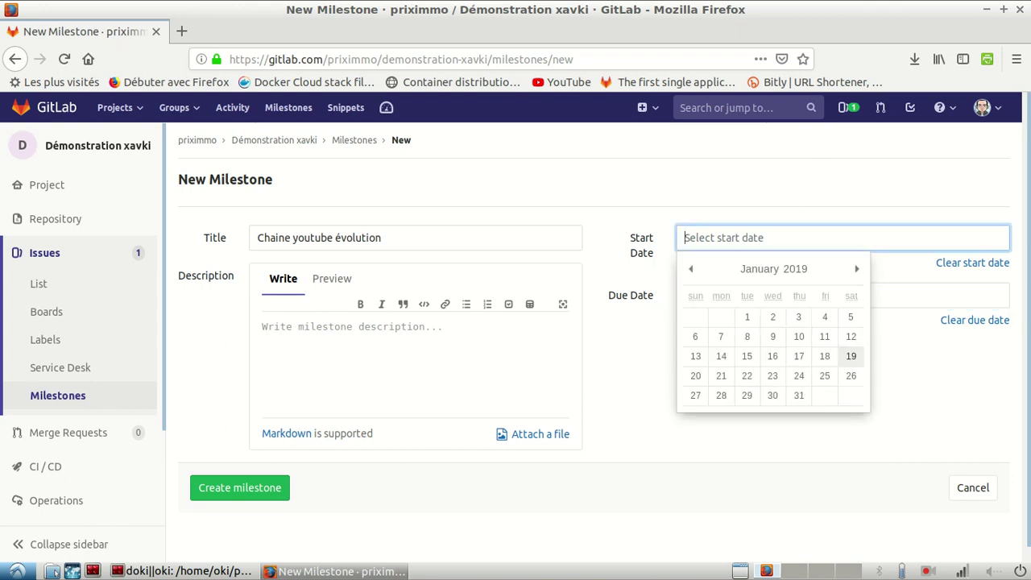
click(632, 371)
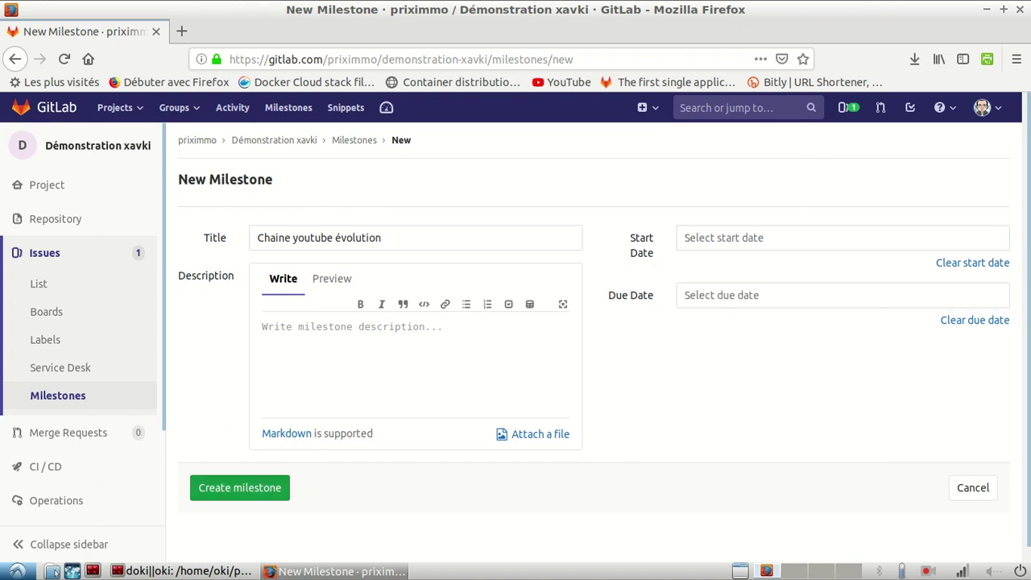
click(239, 488)
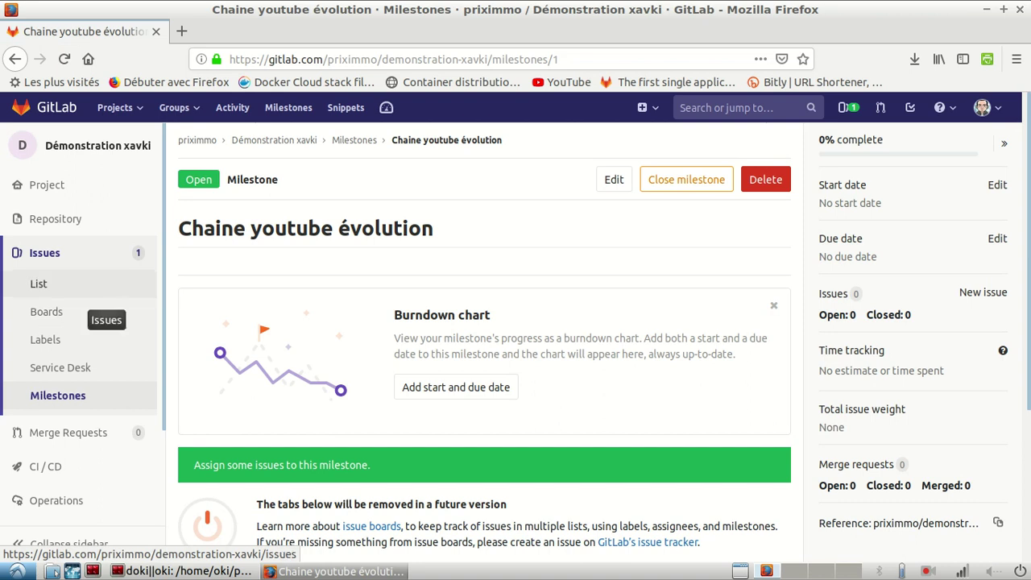
Open the issue list in a new browser tab and assign the issue "Créer une vidéo xavki" to the milestone "Chaine youtube évolution"
right_click(86, 290)
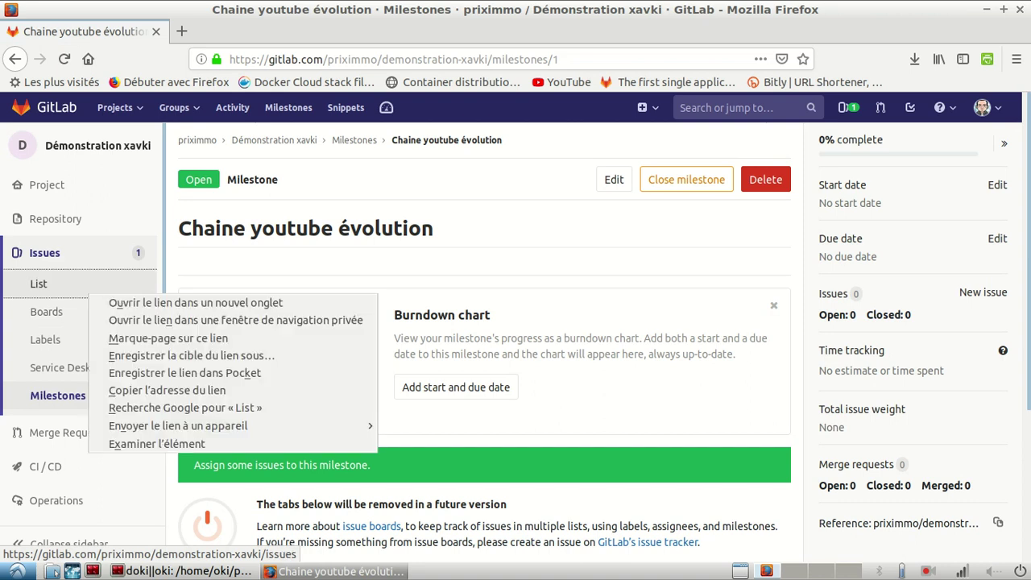
click(129, 303)
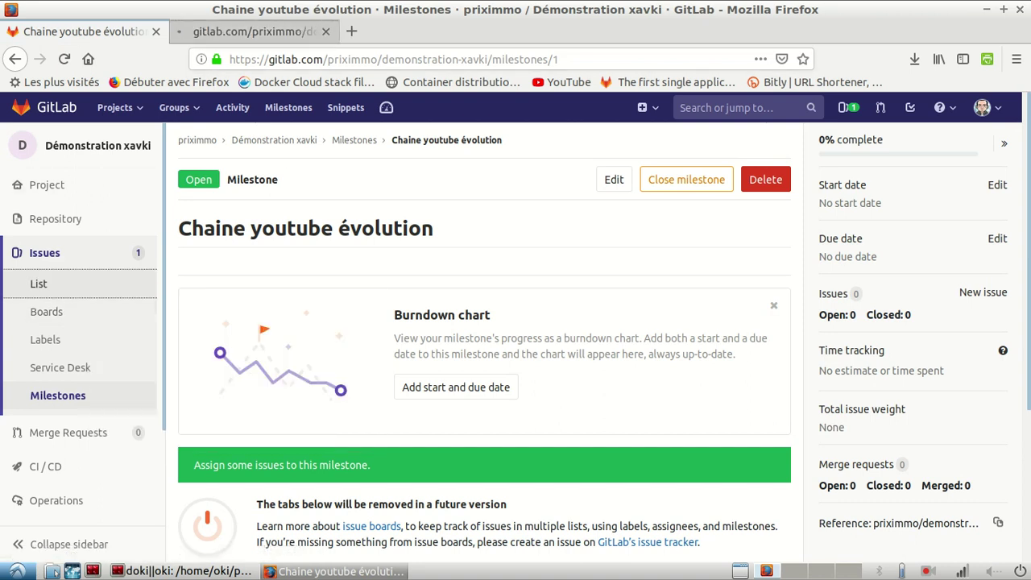
click(234, 33)
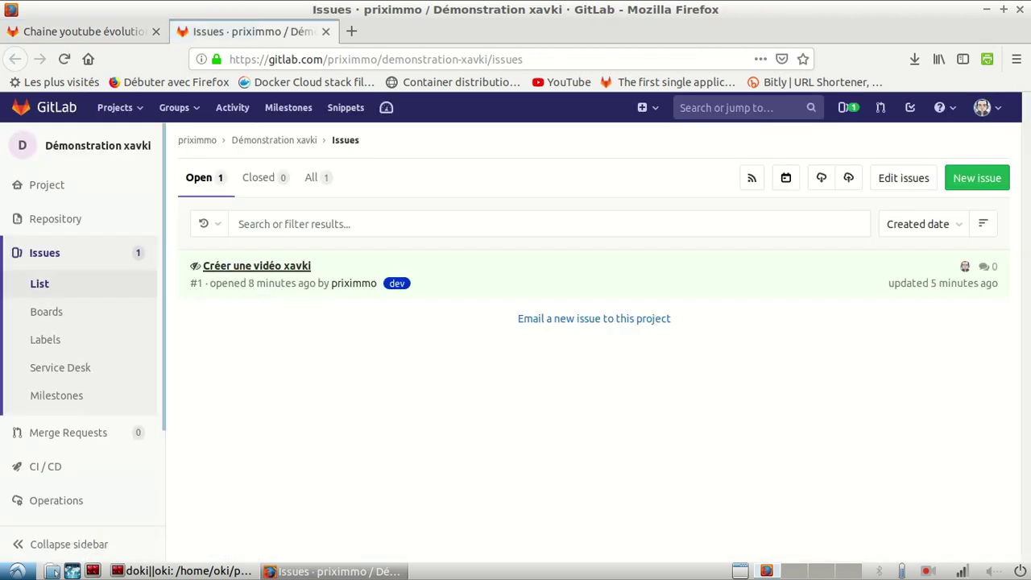
click(256, 266)
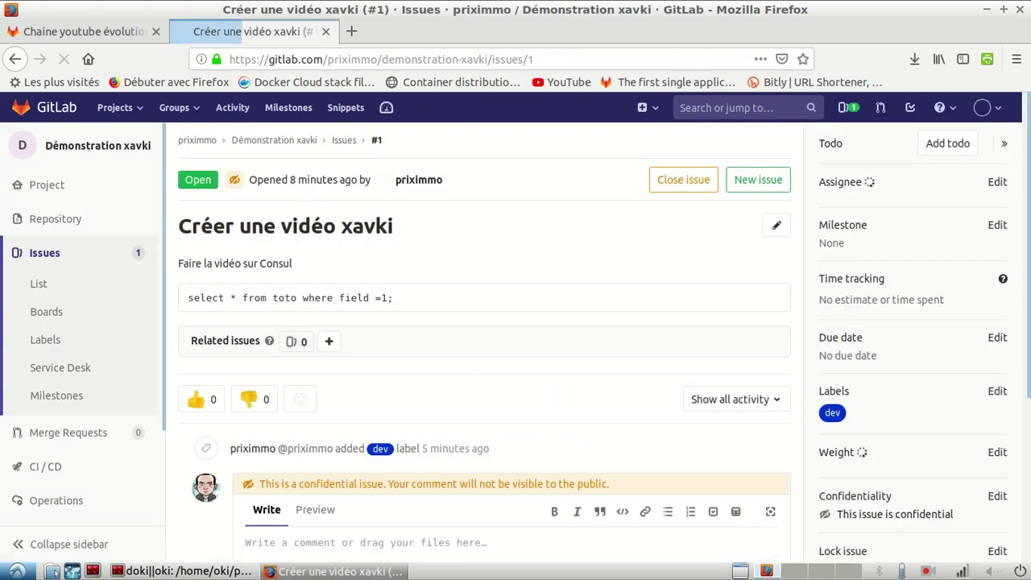
click(998, 249)
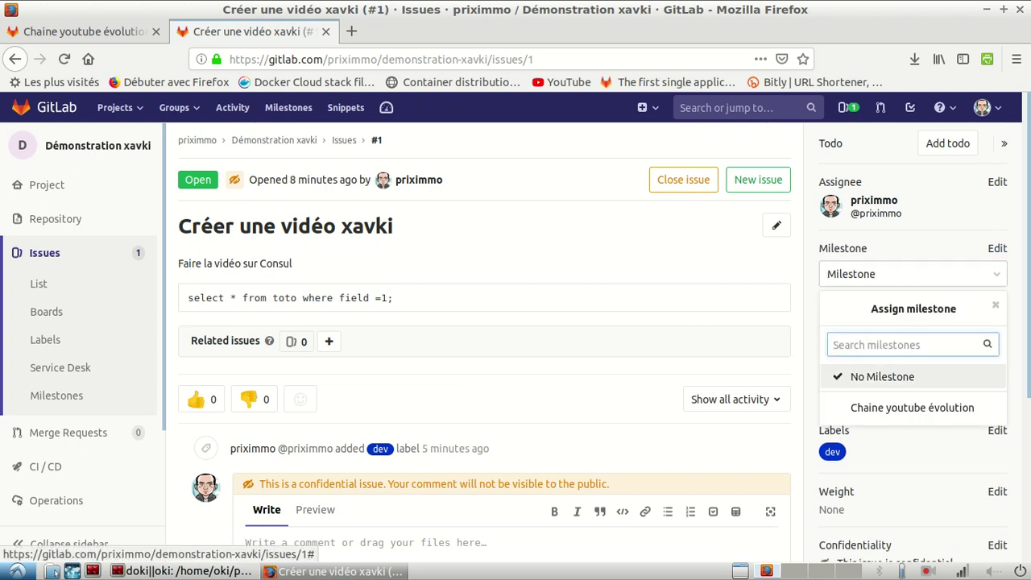
click(913, 408)
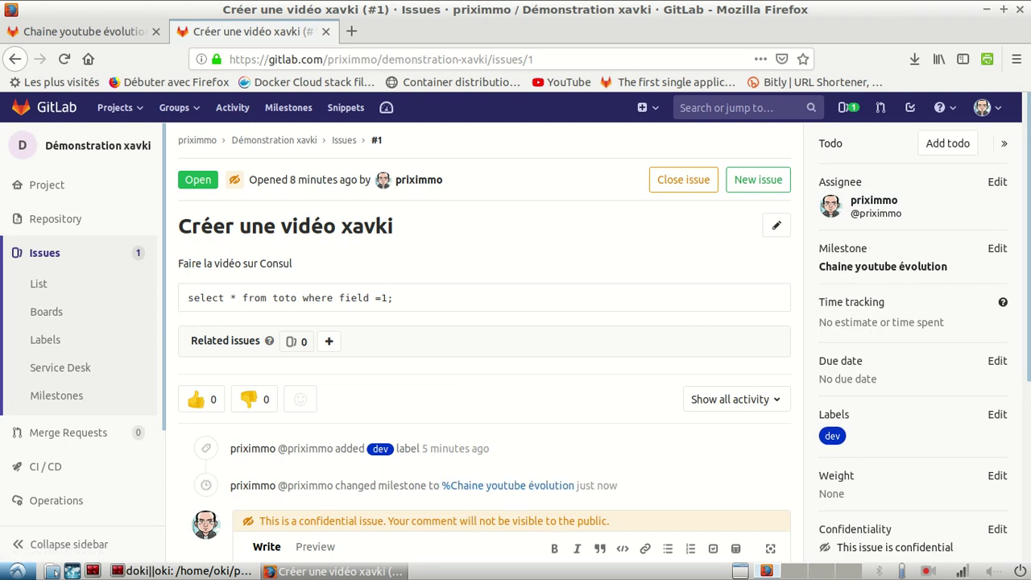
drag(1028, 266, 1028, 364)
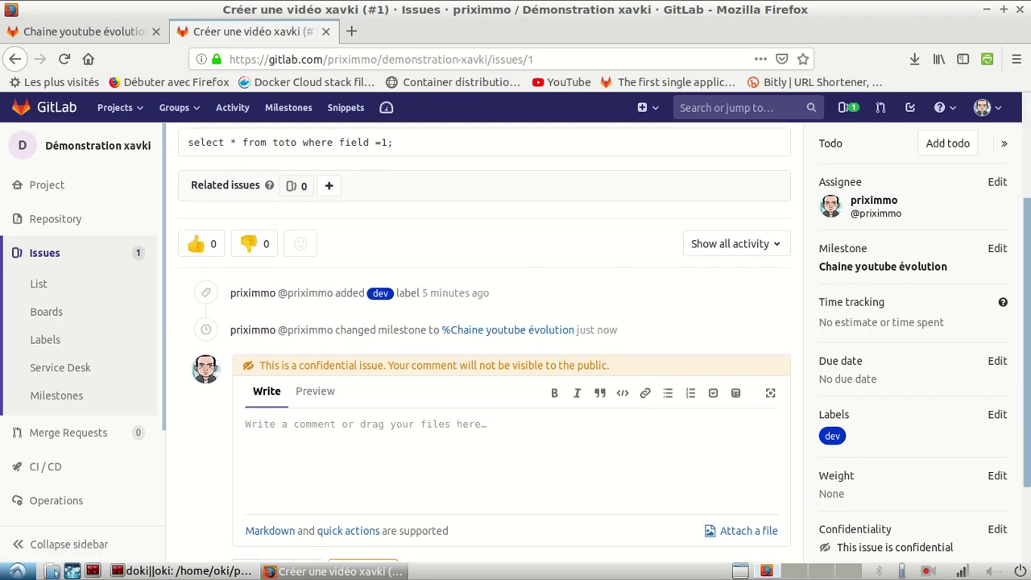
scroll(484, 346, up, 3)
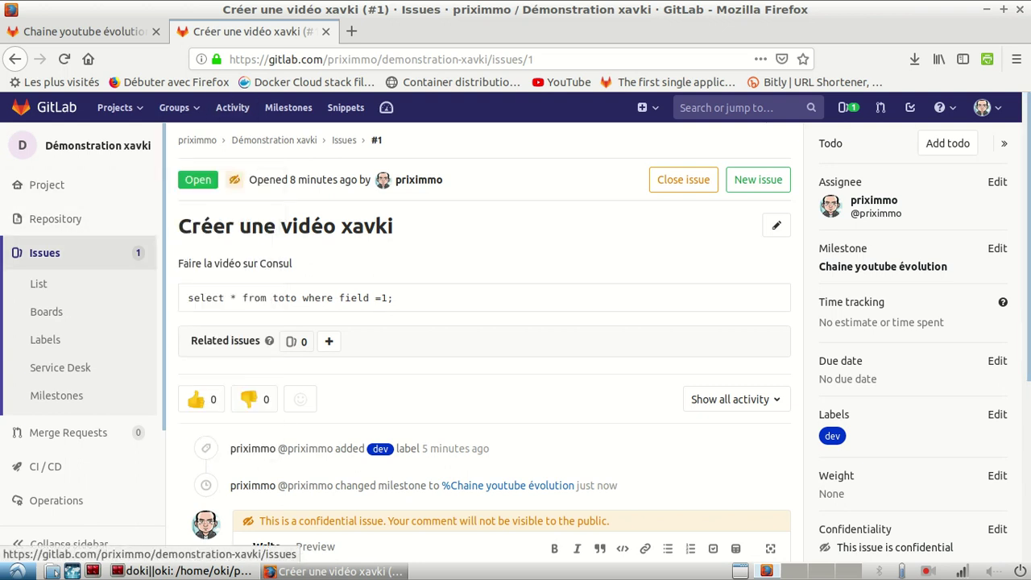
Return to the milestone page, reload it and examine how its issues are grouped by status
click(84, 31)
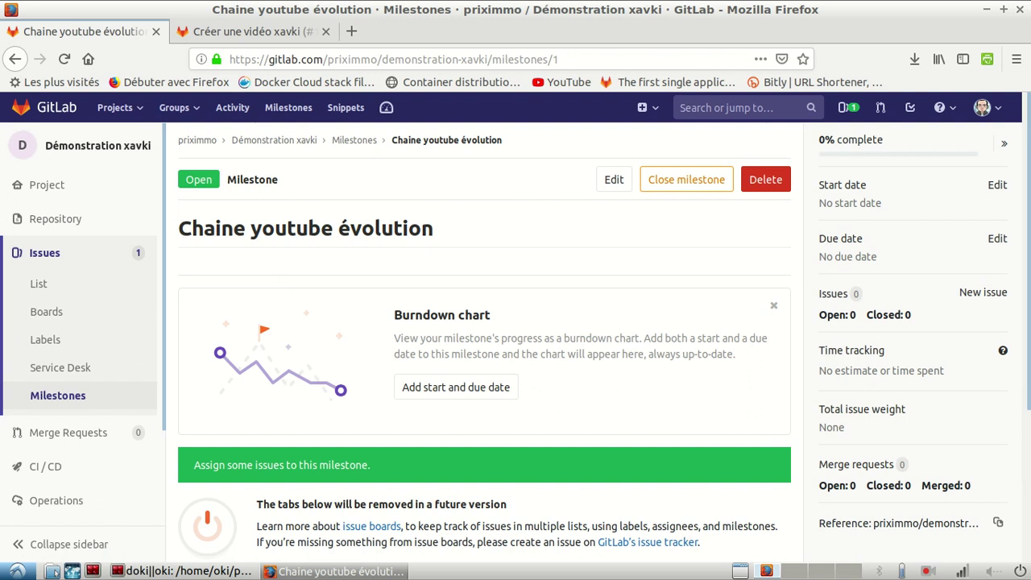
key(F5)
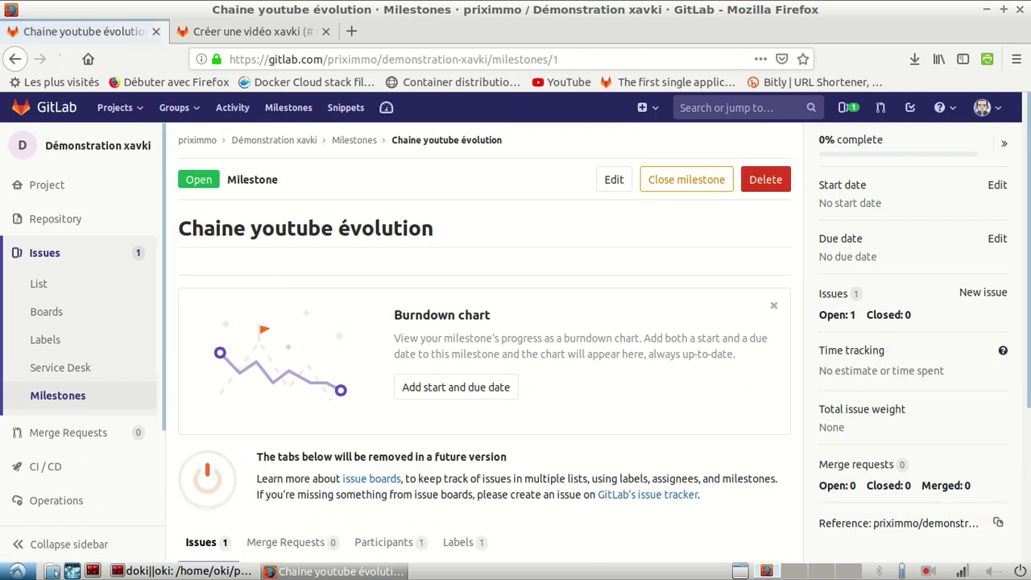
scroll(484, 342, down, 5)
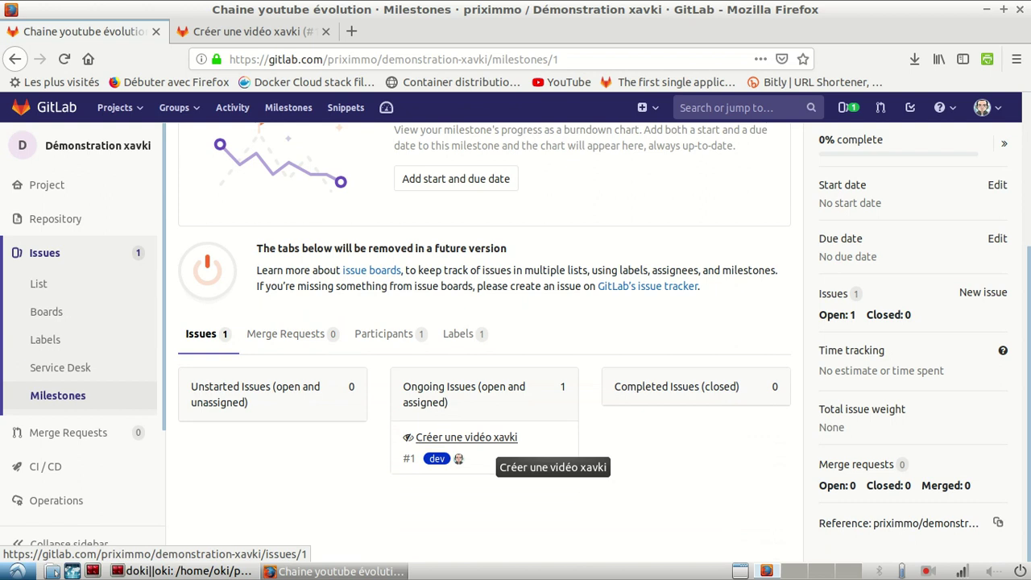
scroll(475, 439, up, 4)
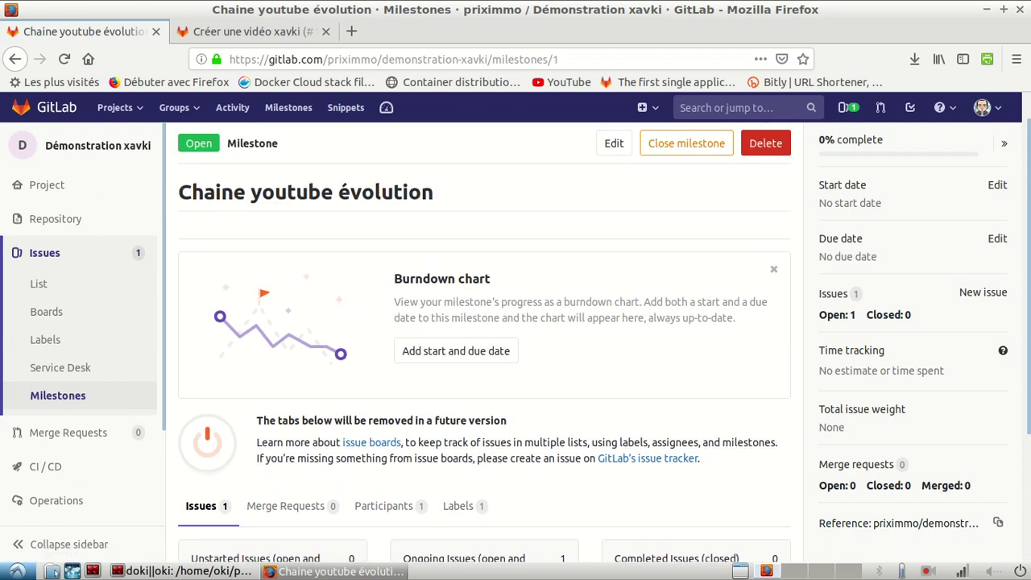
scroll(483, 343, down, 4)
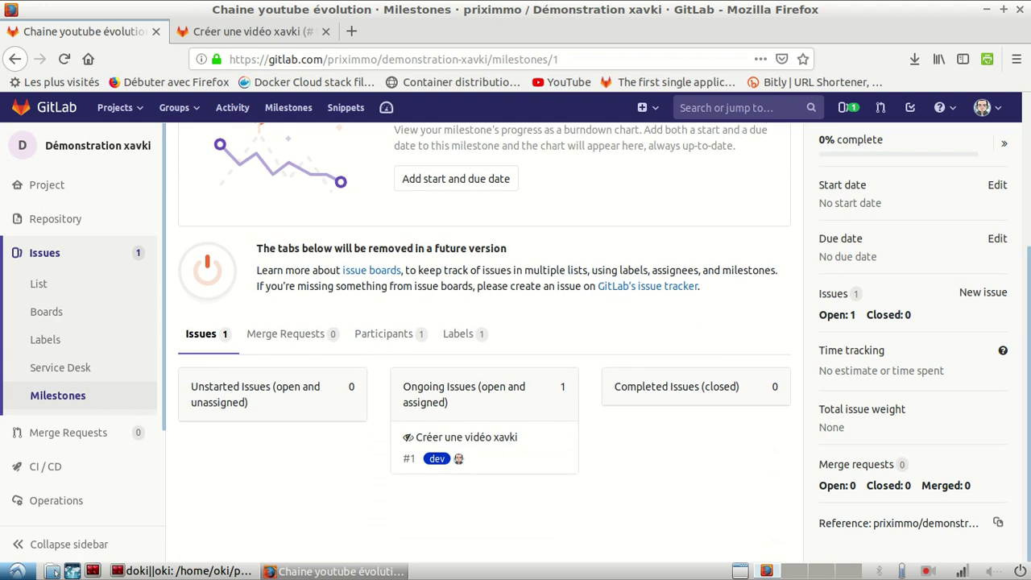
Close the issue "Créer une vidéo xavki" and reload the milestone page
click(250, 31)
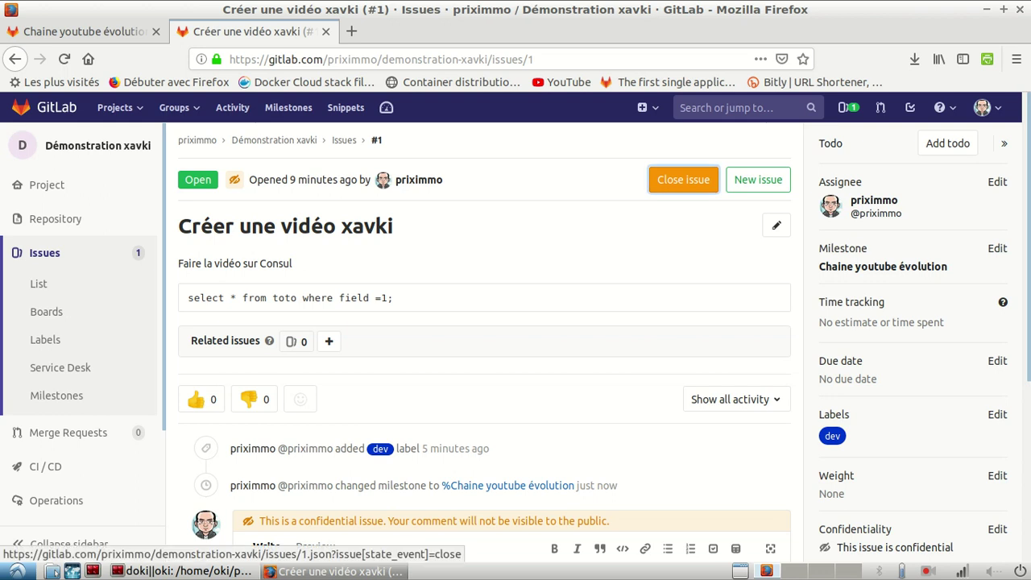
click(684, 180)
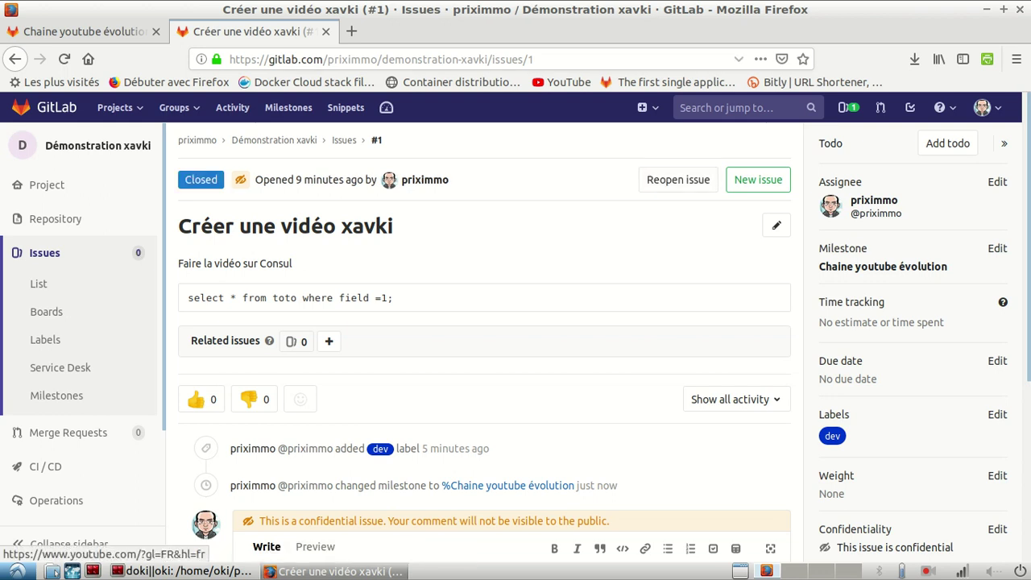
click(81, 31)
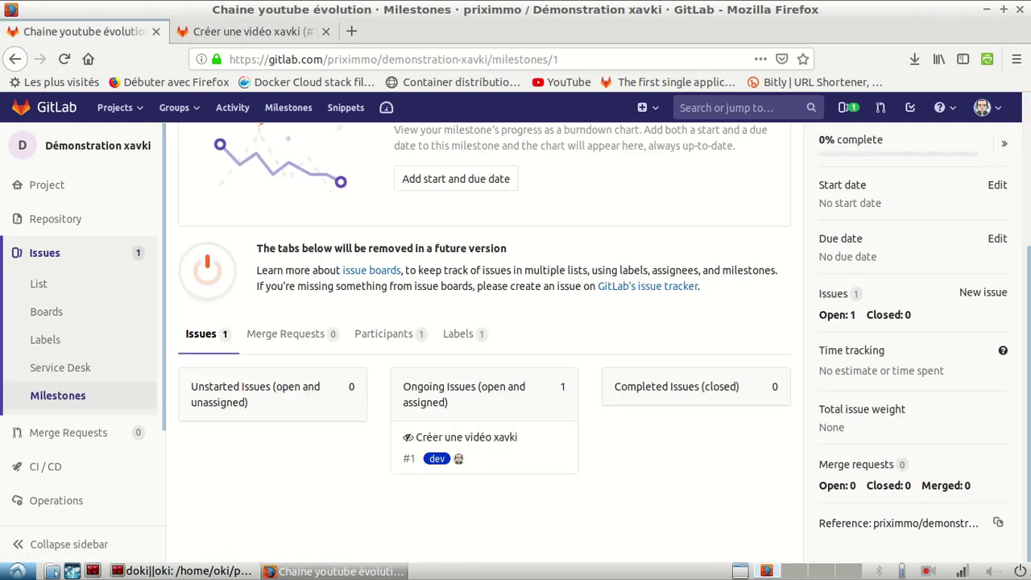
key(F5)
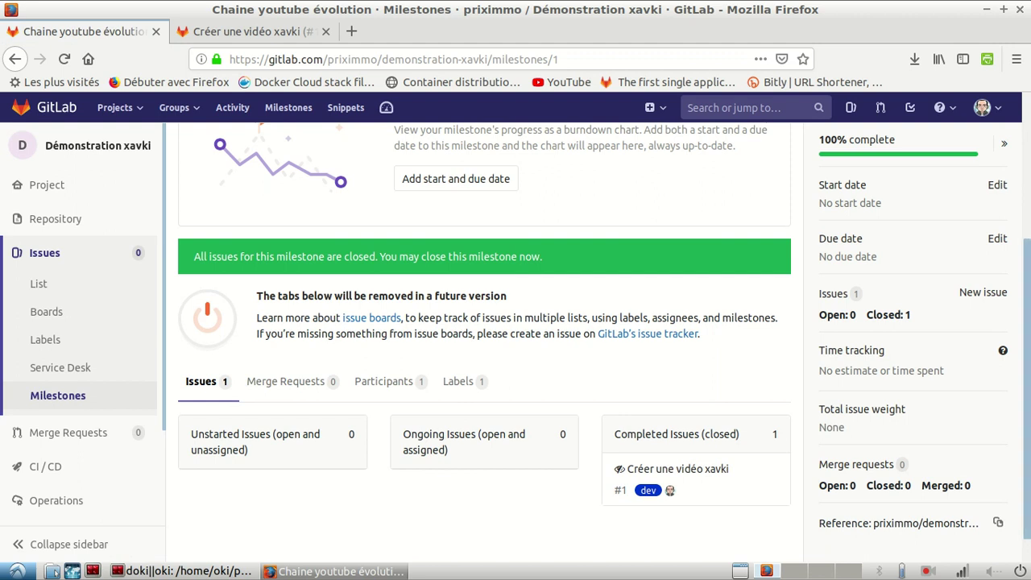
Review the milestone's progress and issue columns, then consult the Issues notes in the terminal presentation and return to Firefox
scroll(485, 338, up, 4)
scroll(484, 339, down, 3)
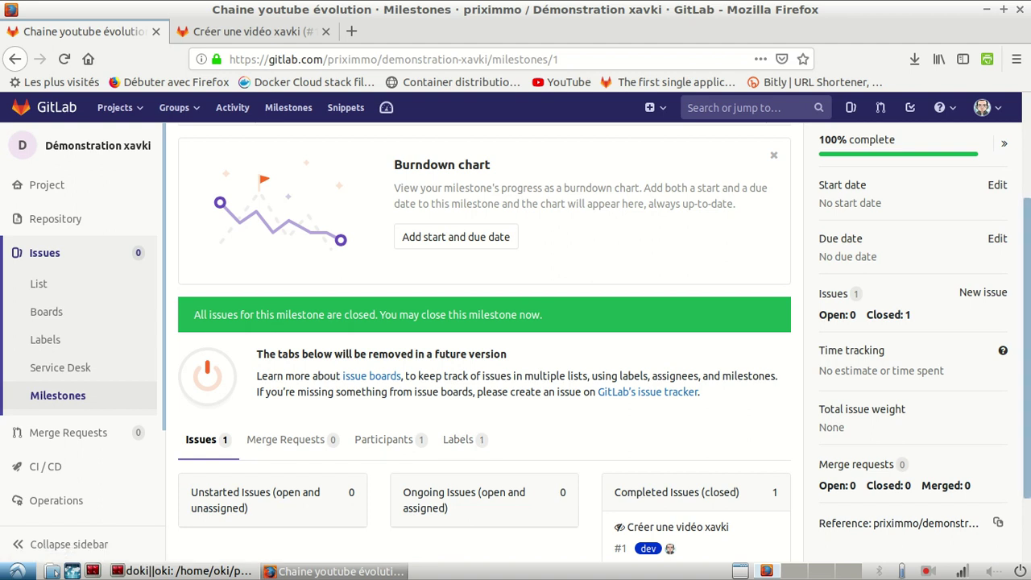
scroll(483, 347, up, 1)
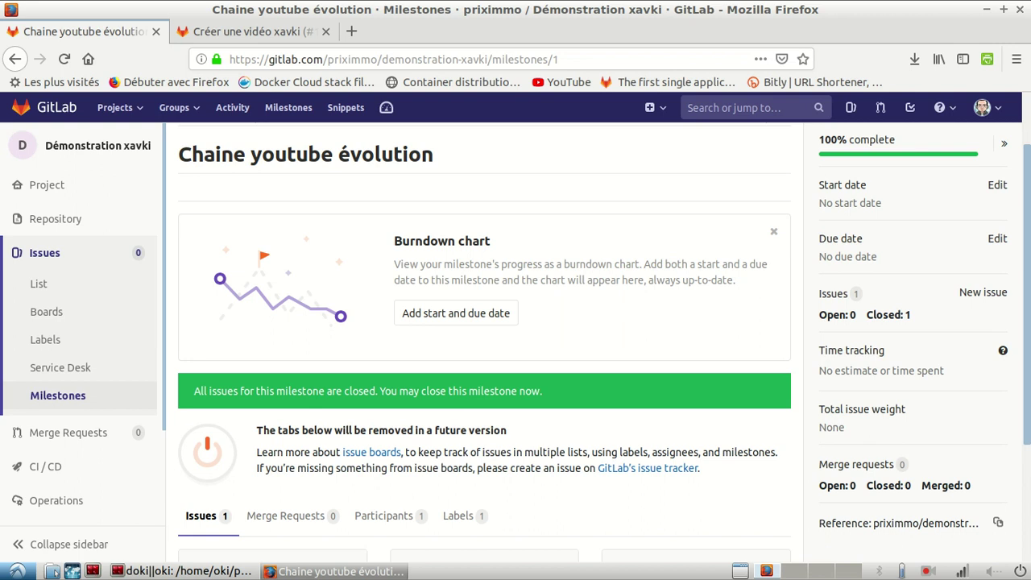
scroll(483, 338, up, 2)
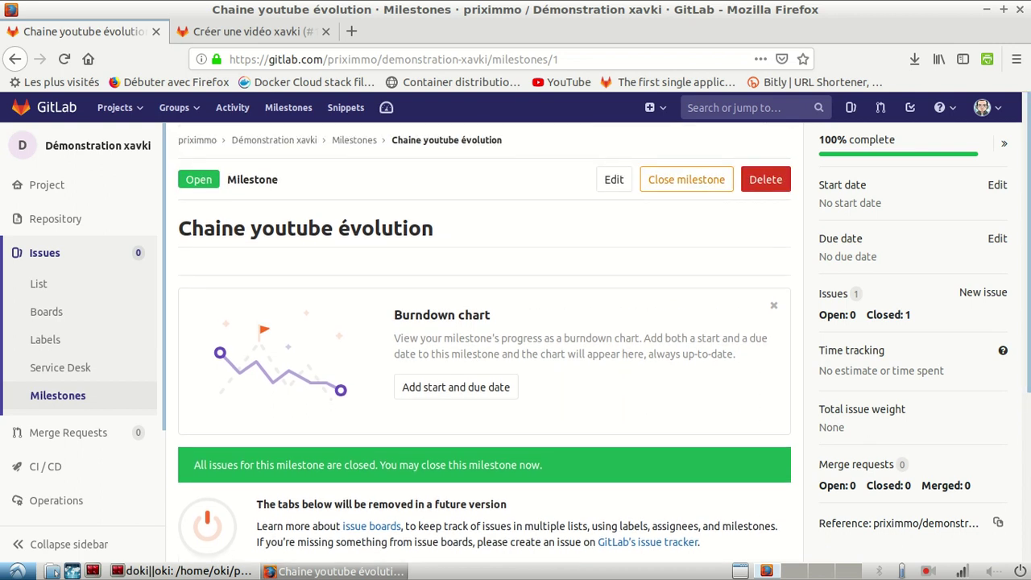
key(alt+Tab)
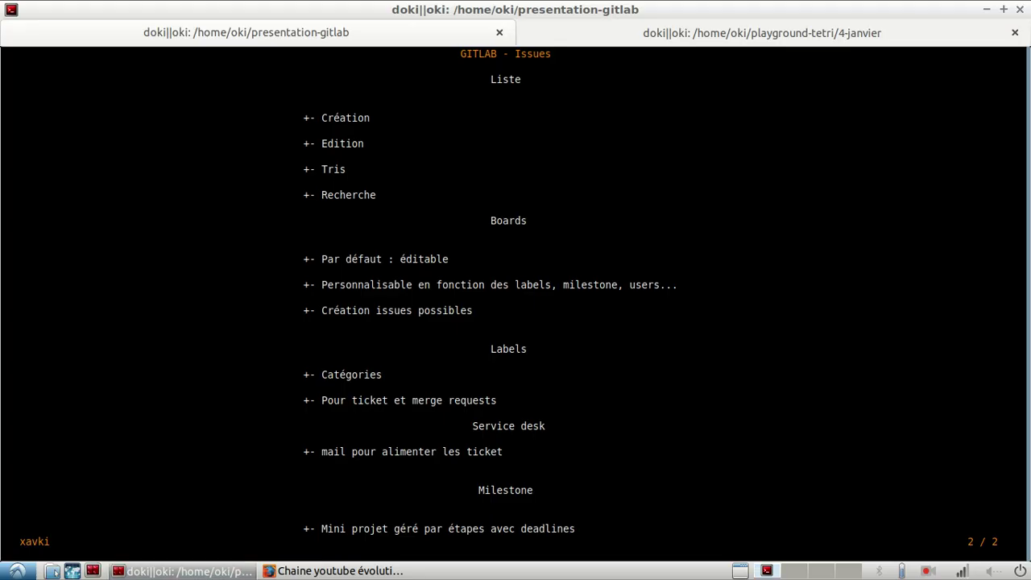
key(alt+Tab)
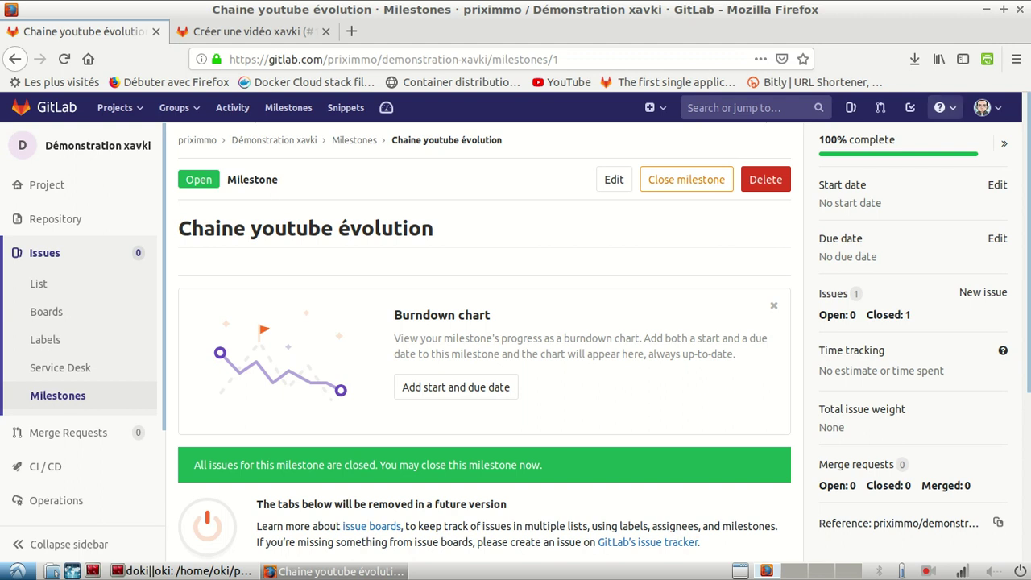
Open the personal Todos dashboard and look through its contents
click(910, 107)
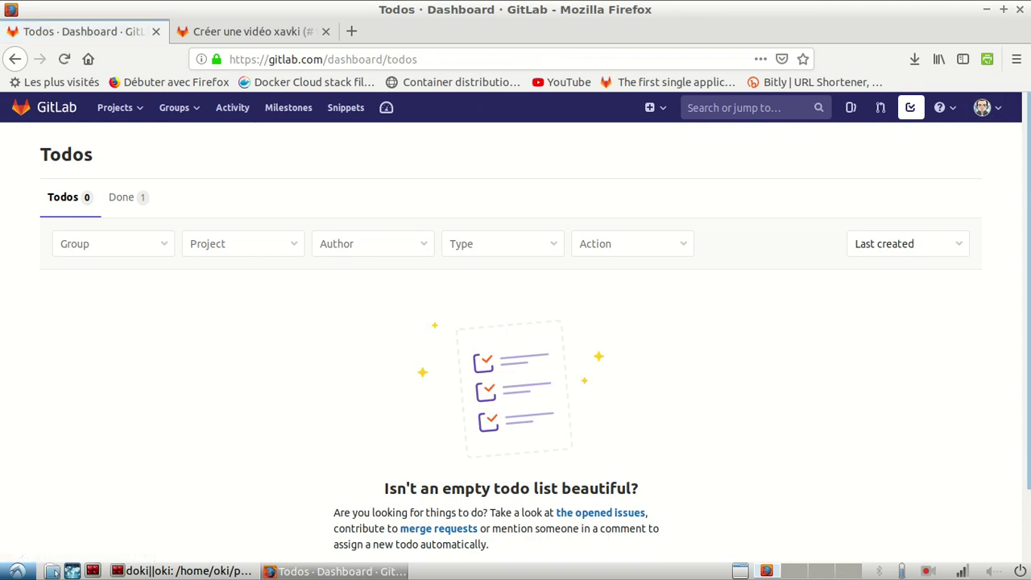
scroll(515, 330, down, 2)
scroll(516, 330, up, 2)
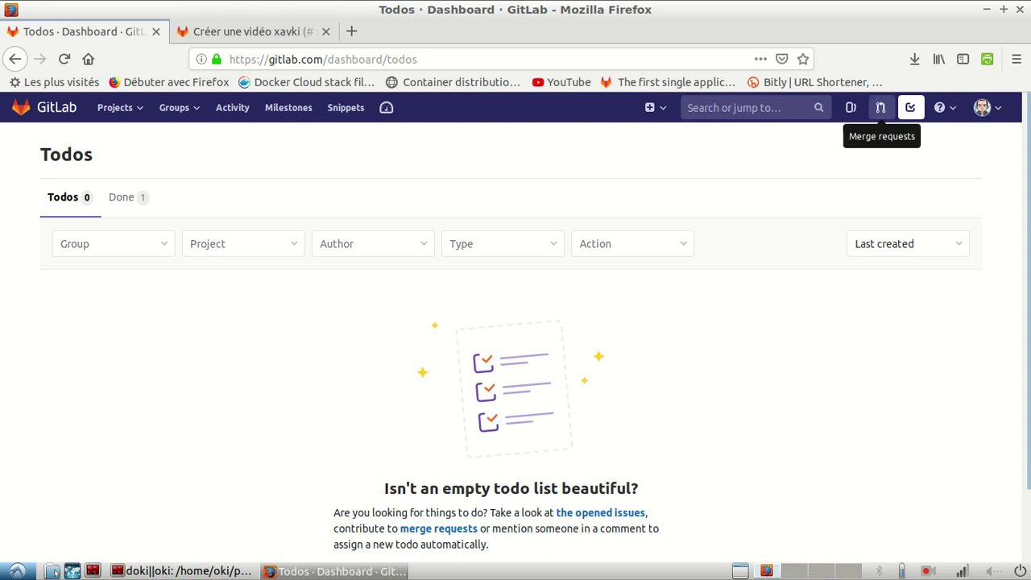
Open the personal Issues dashboard, show issues in all states and remove the assignee filter
click(851, 108)
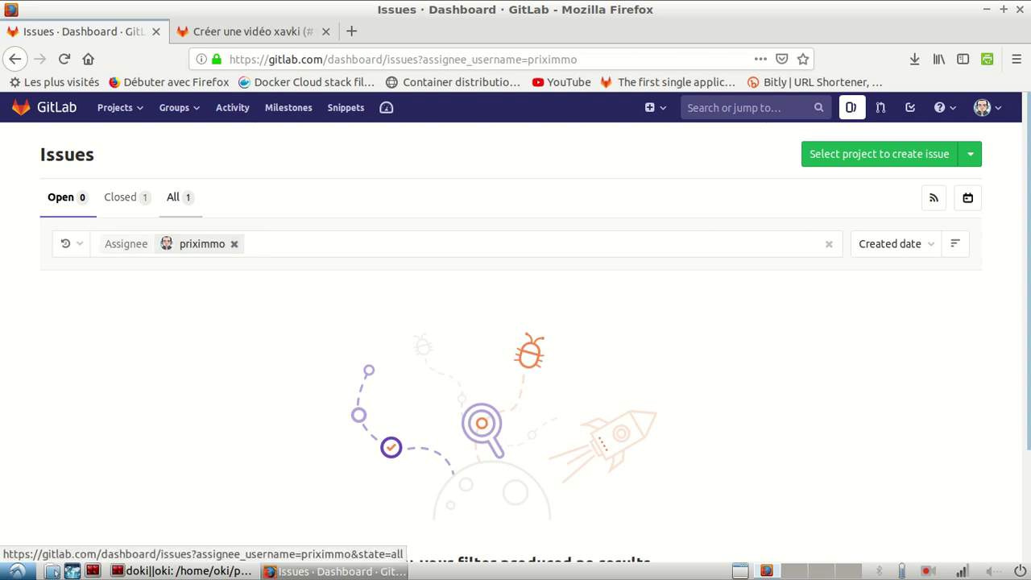
click(175, 197)
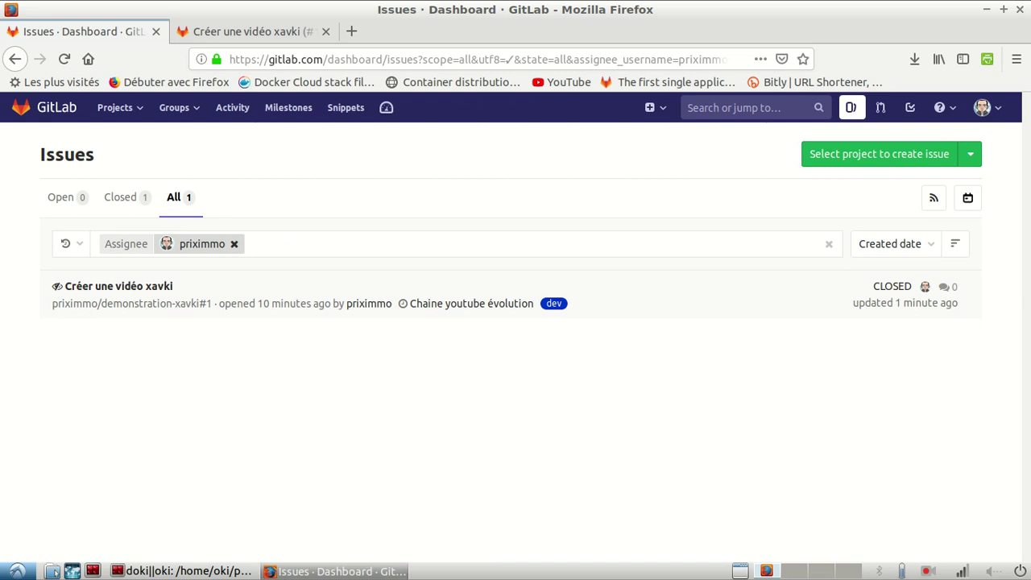
click(235, 244)
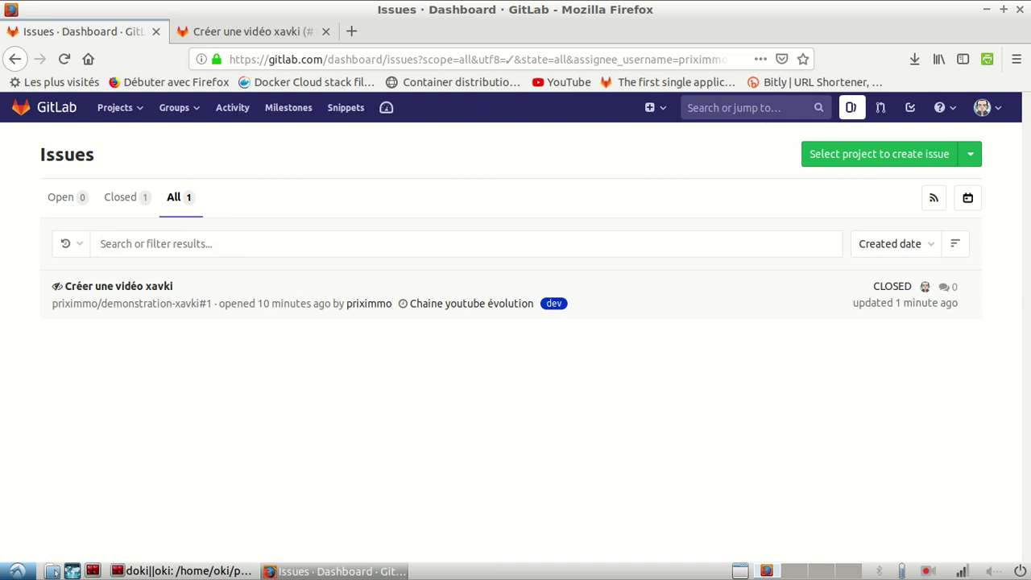